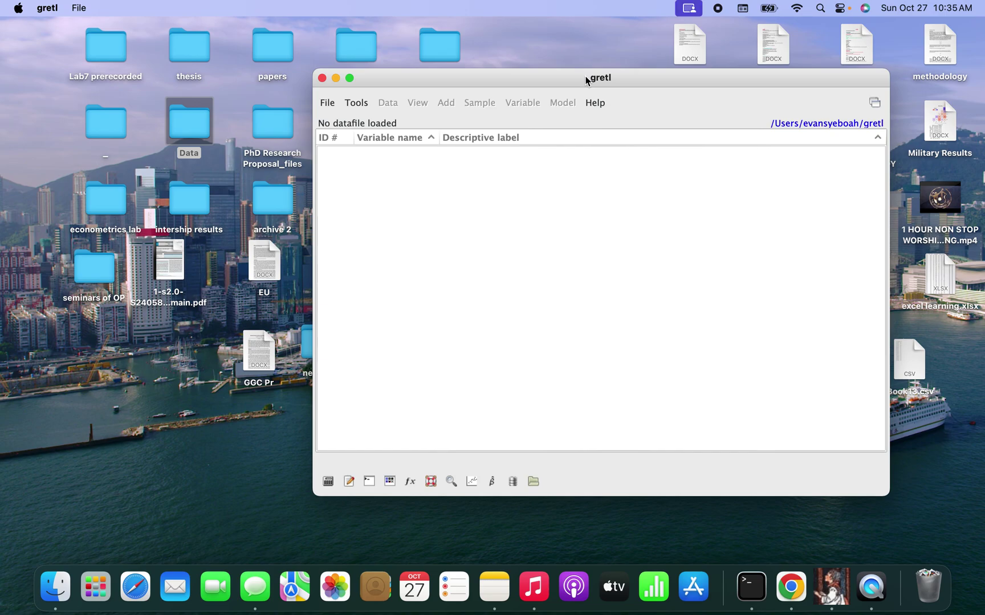
Load Book154.xlsx from the desktop's Data folder into gretl
left_click_drag(581, 76, 616, 70)
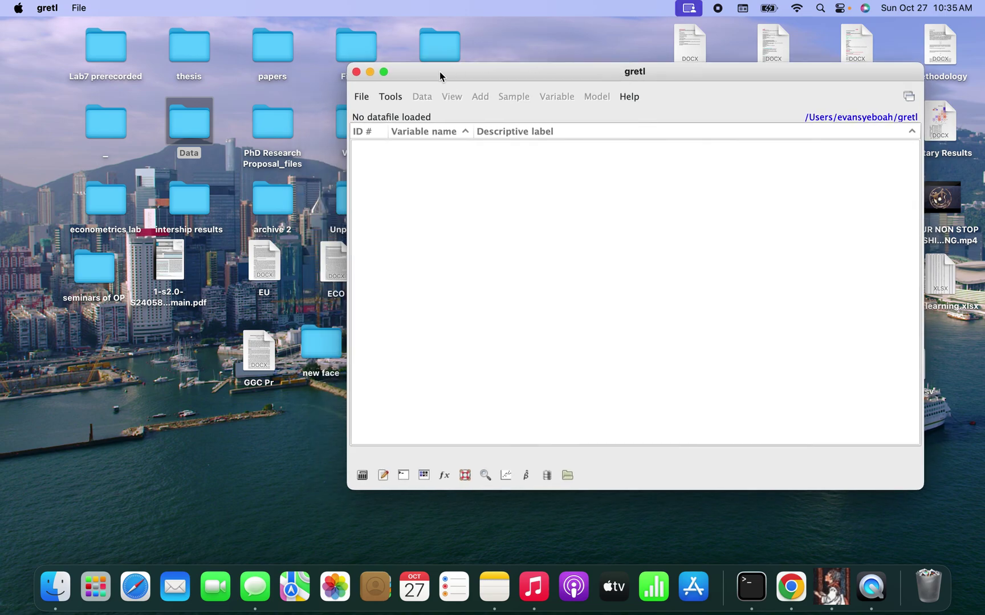
double_click(186, 121)
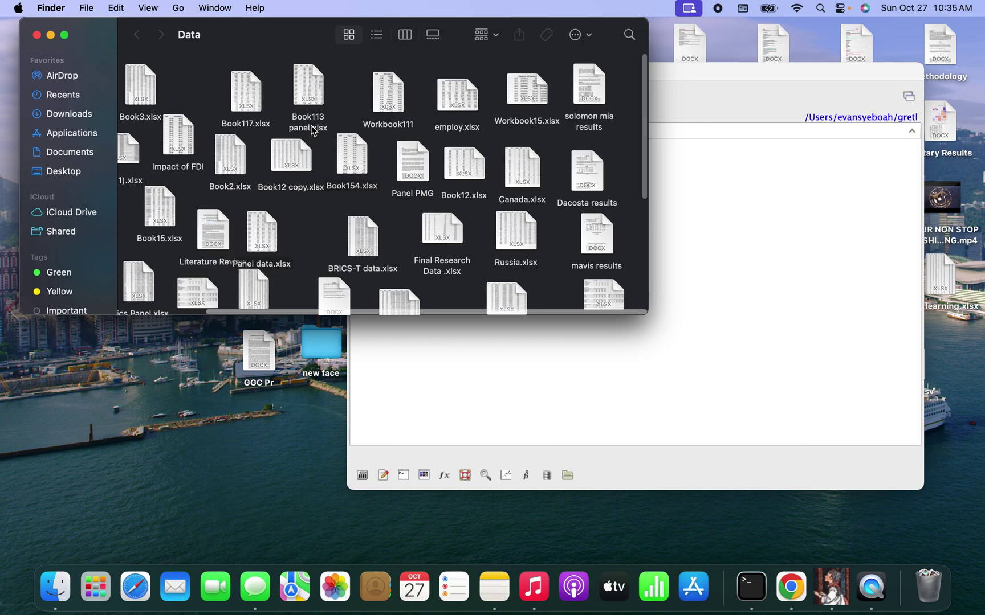
double_click(307, 31)
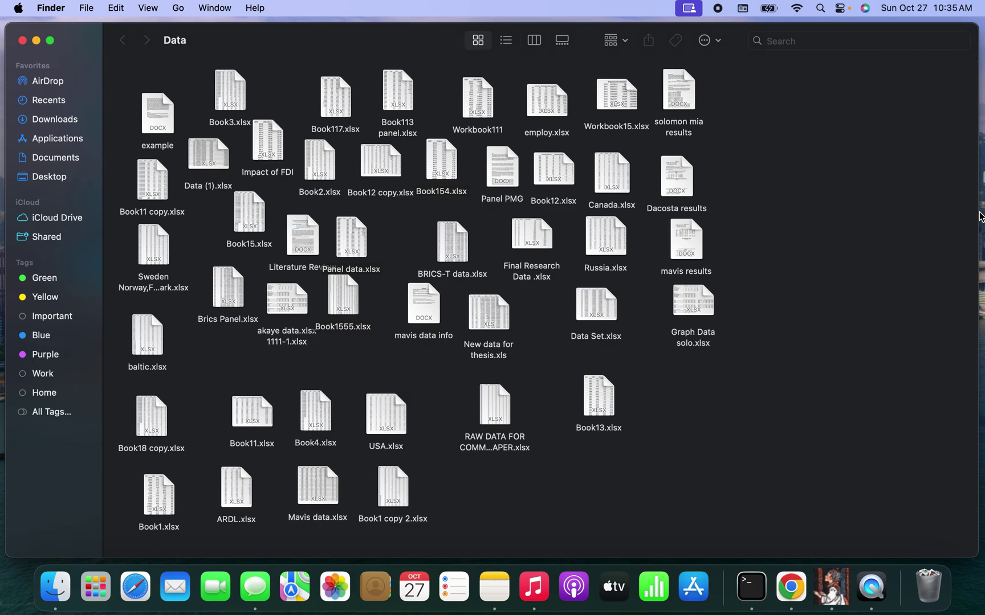
double_click(428, 41)
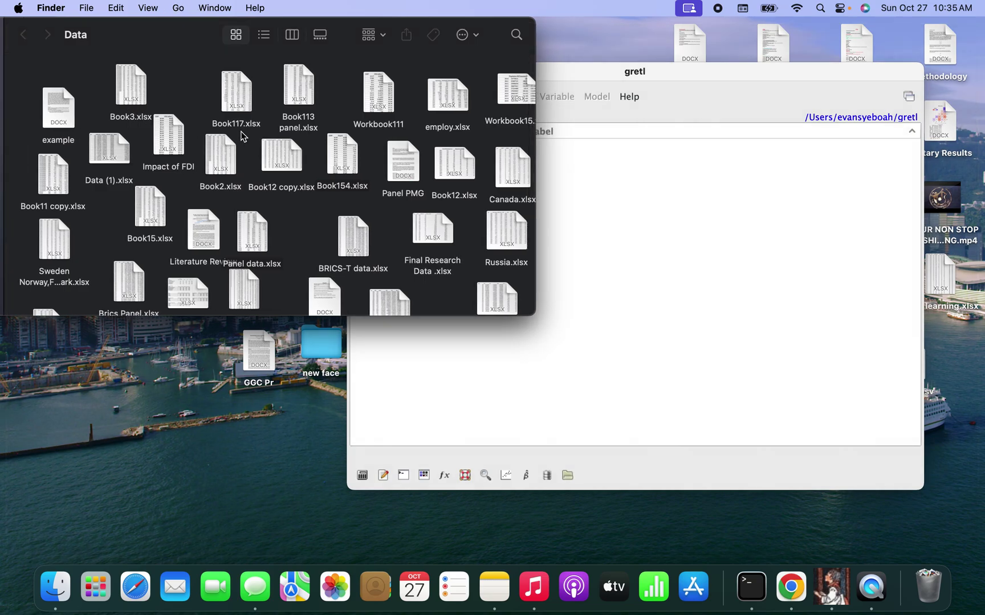
left_click(338, 144)
left_click_drag(528, 126, 681, 183)
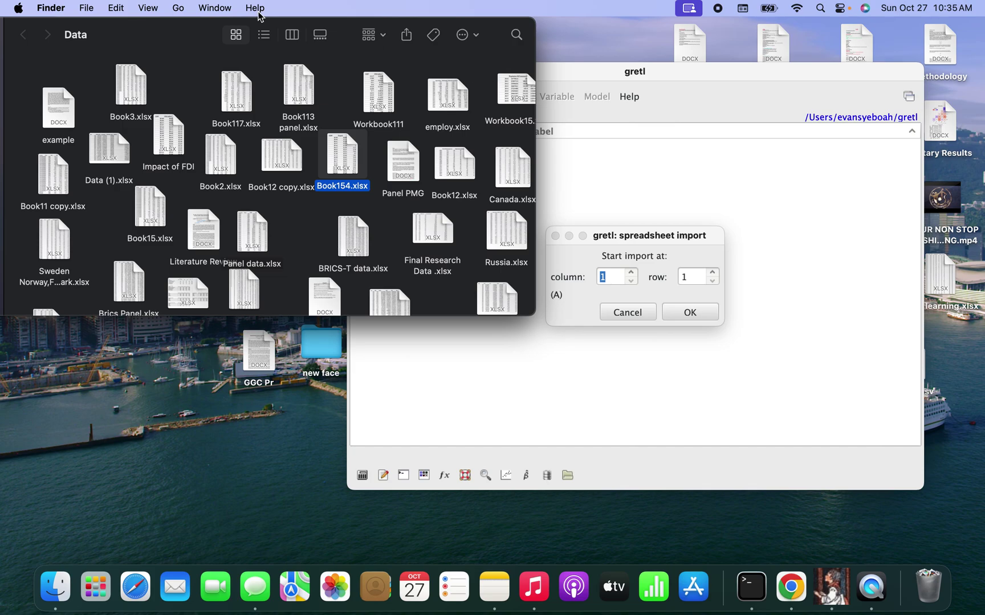
Close the Data folder window and import the spreadsheet starting at column 1, row 1
key("alt+super+s")
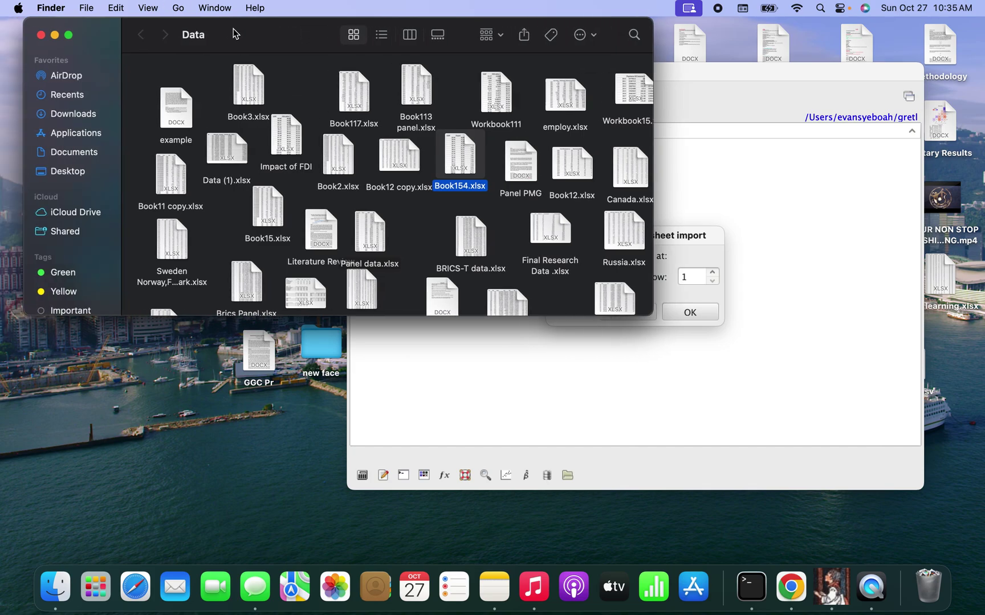
left_click(18, 36)
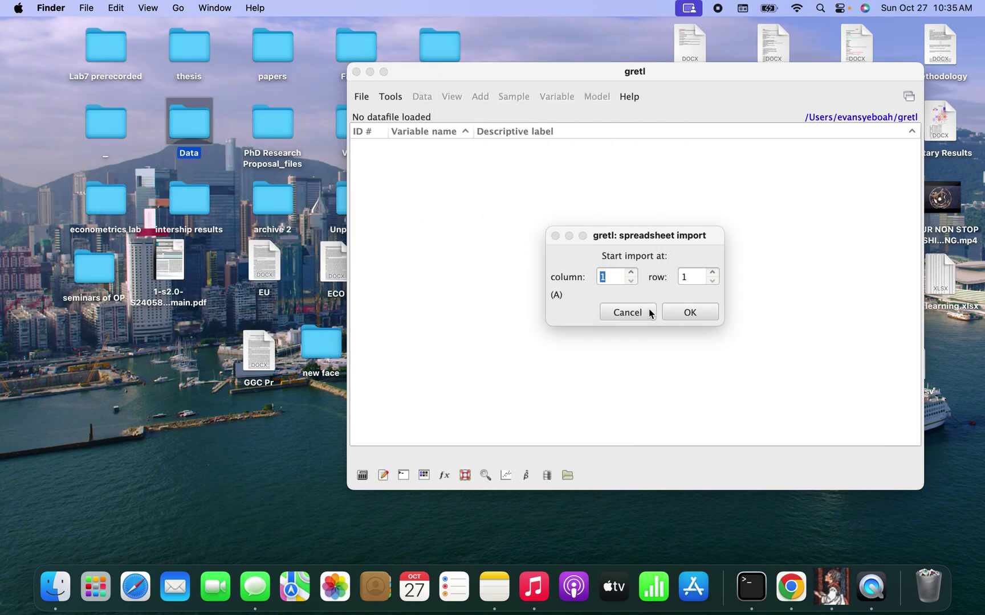
left_click(698, 313)
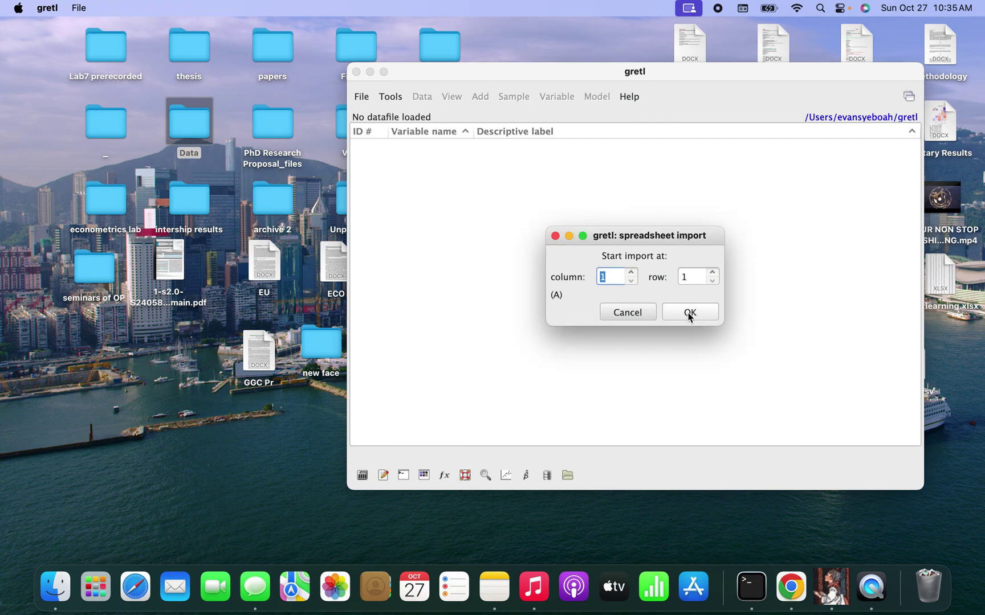
left_click(689, 314)
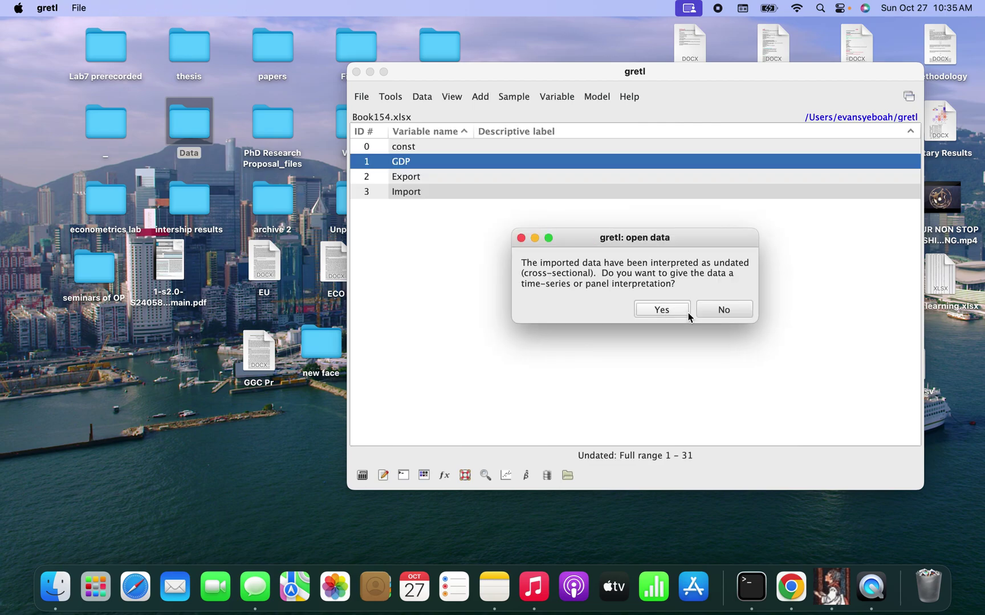
Give the imported dataset a time-series structure with annual frequency and starting observation 1990
left_click(658, 309)
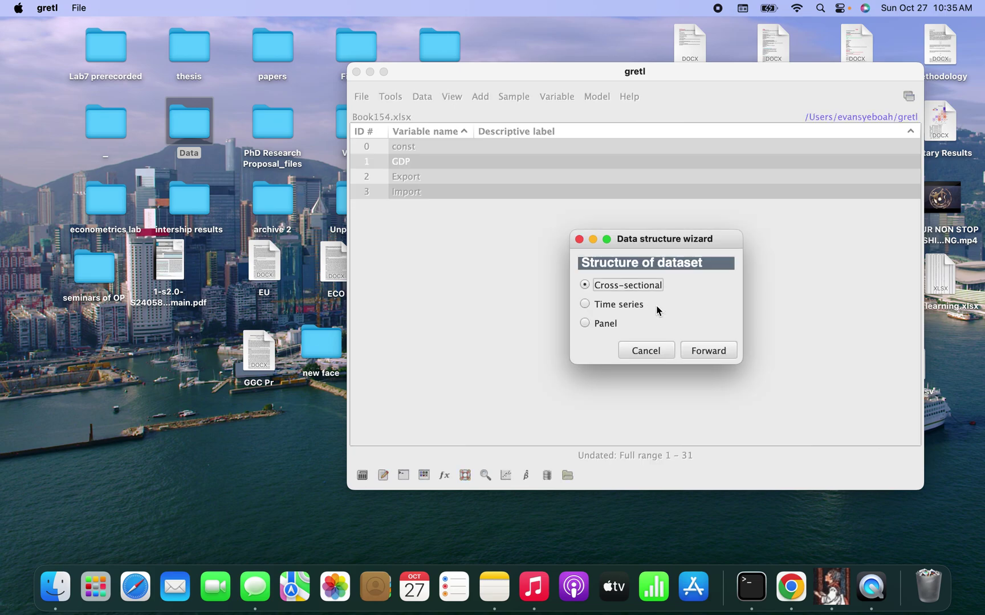
left_click(586, 304)
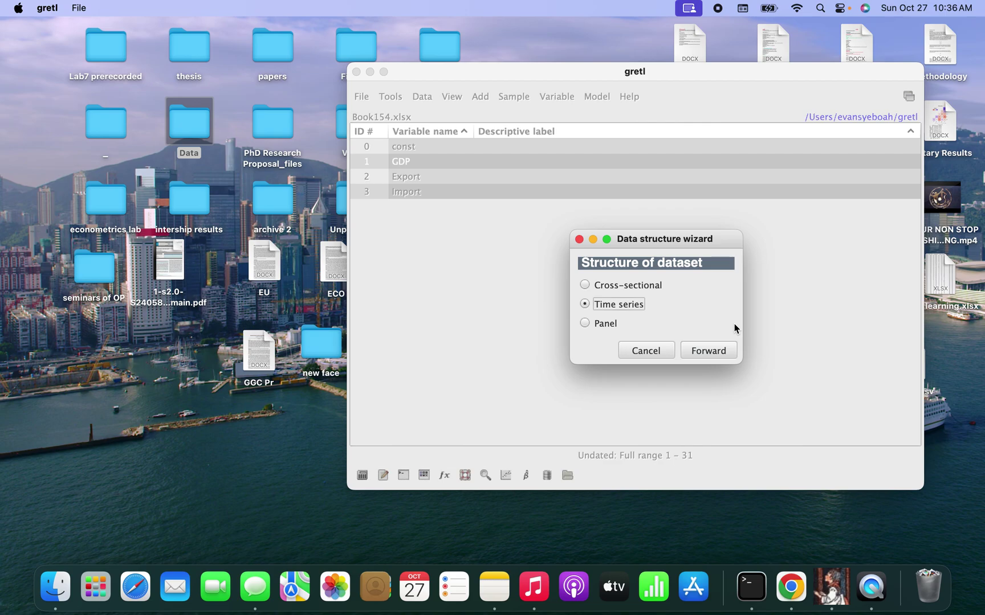
left_click(707, 351)
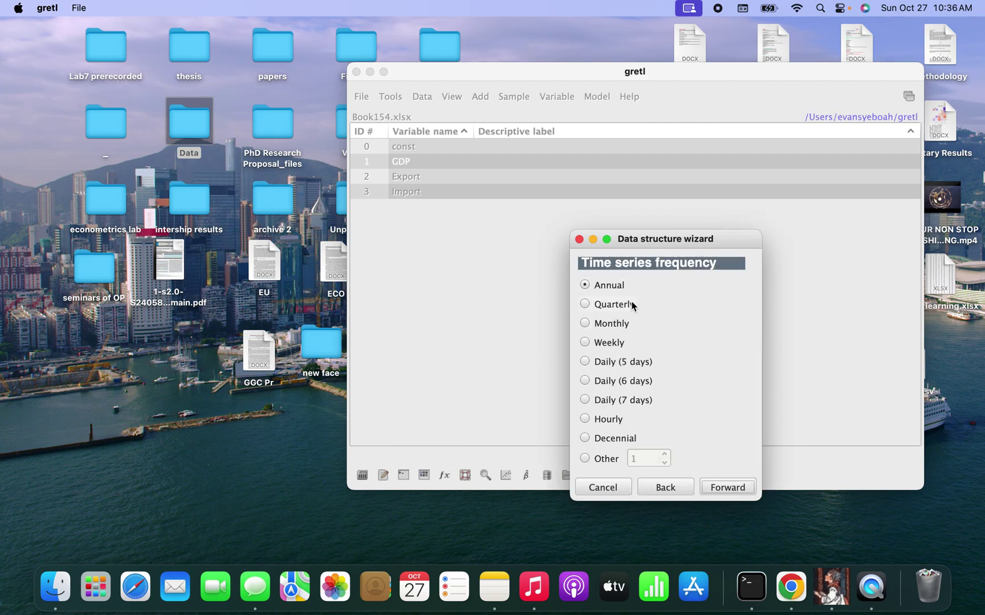
left_click(723, 489)
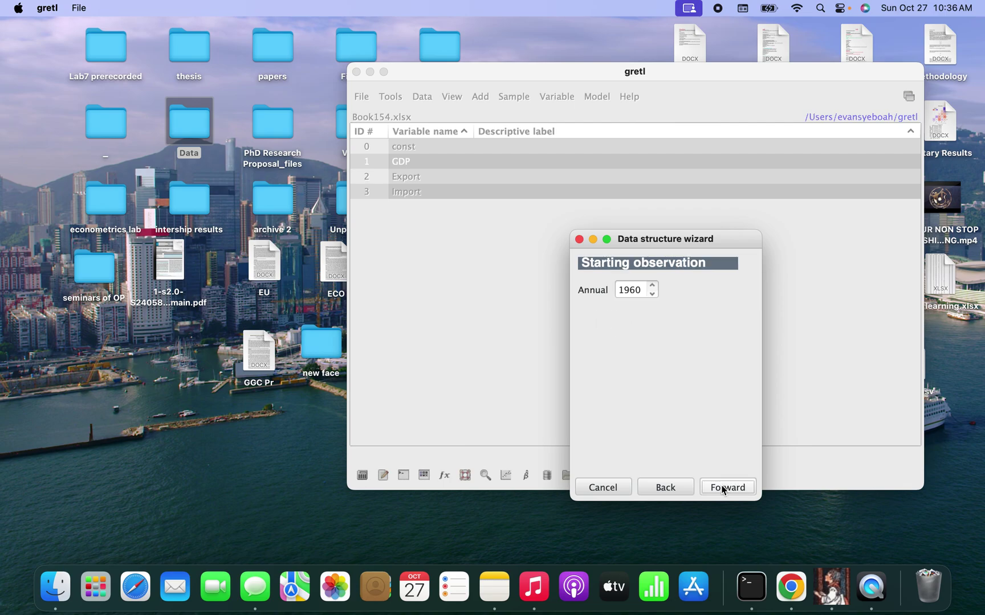
left_click(634, 290)
key("BackSpace")
type("9")
left_click(733, 487)
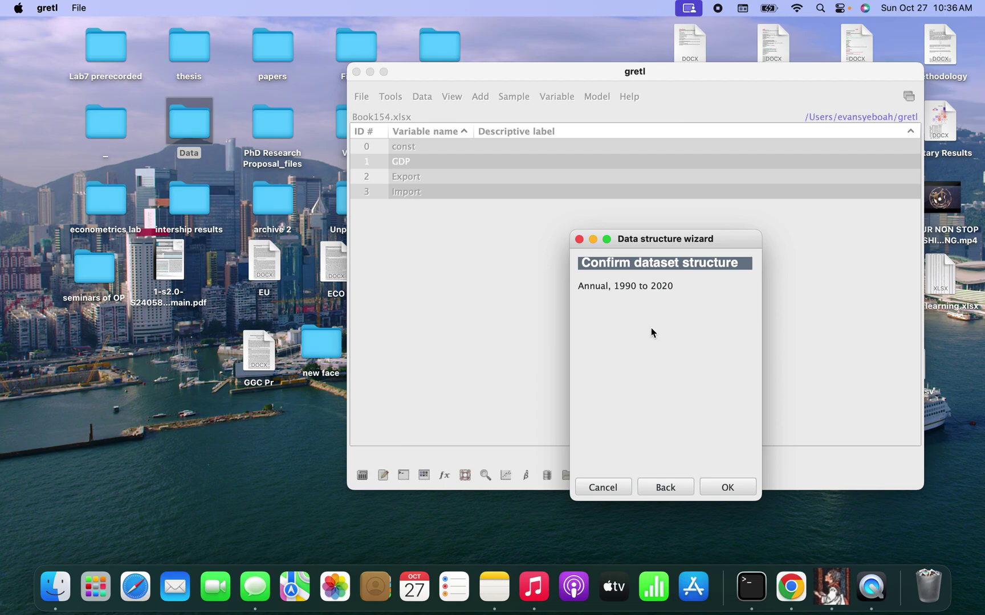
left_click(741, 488)
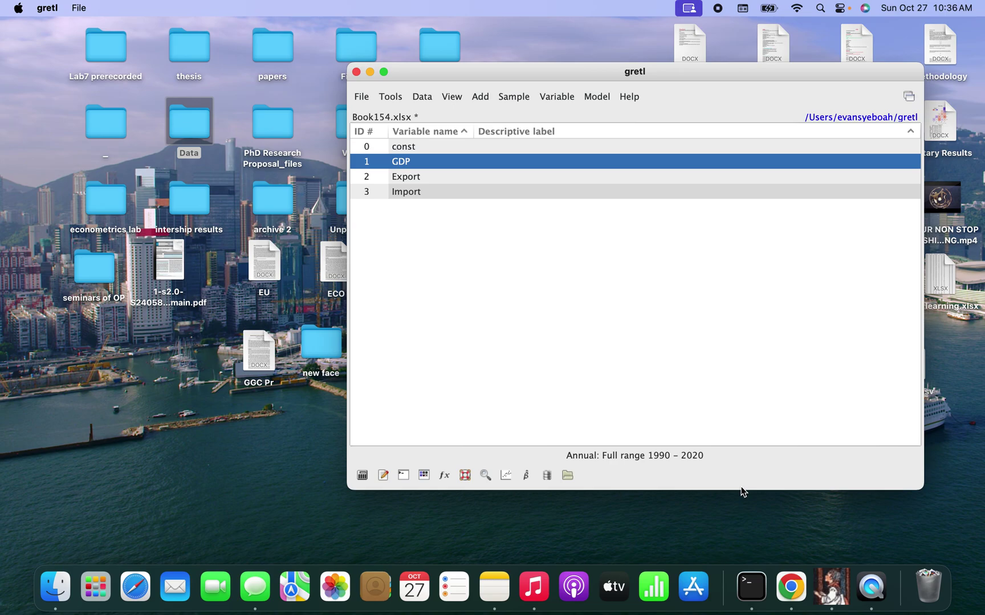
View the yearly values of GDP, Export and Import one after another, closing each listing
double_click(410, 160)
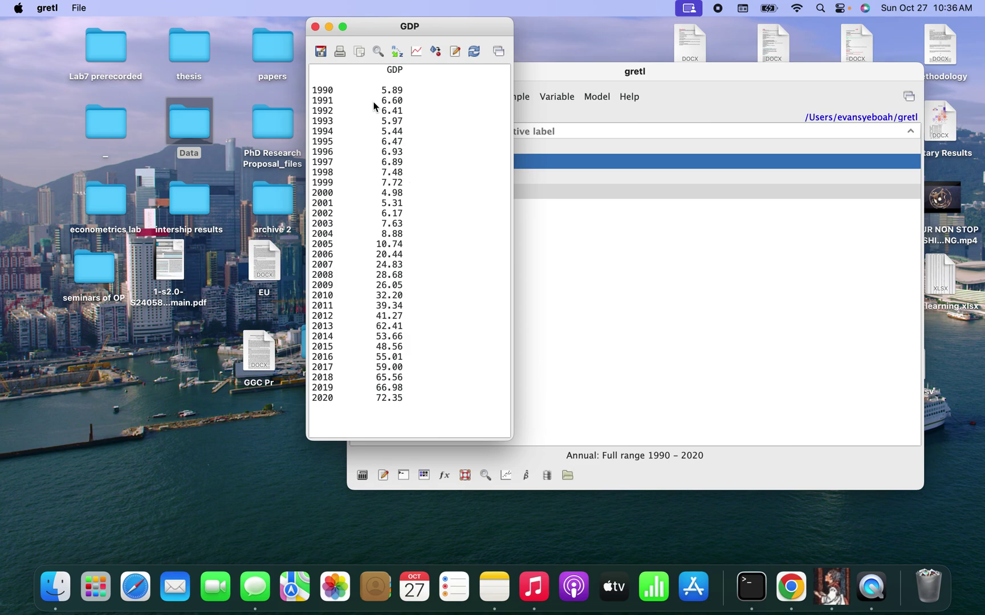
left_click(316, 27)
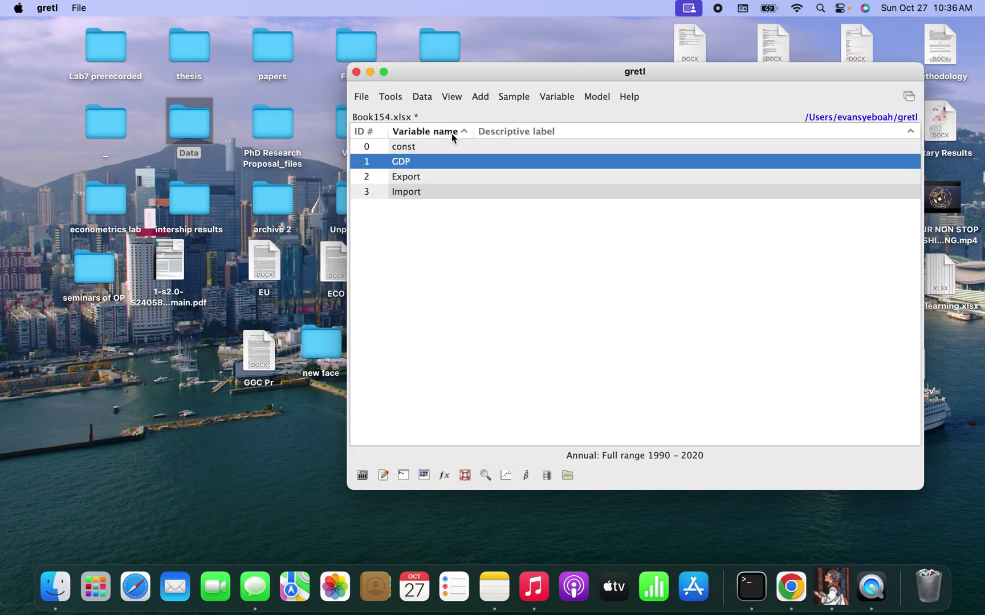
double_click(443, 176)
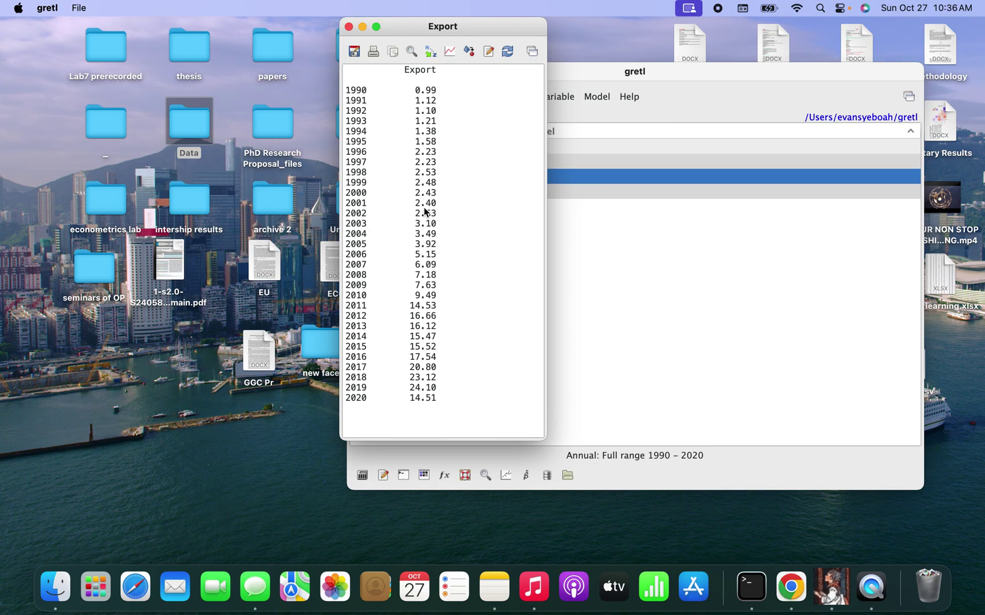
left_click(348, 27)
double_click(464, 187)
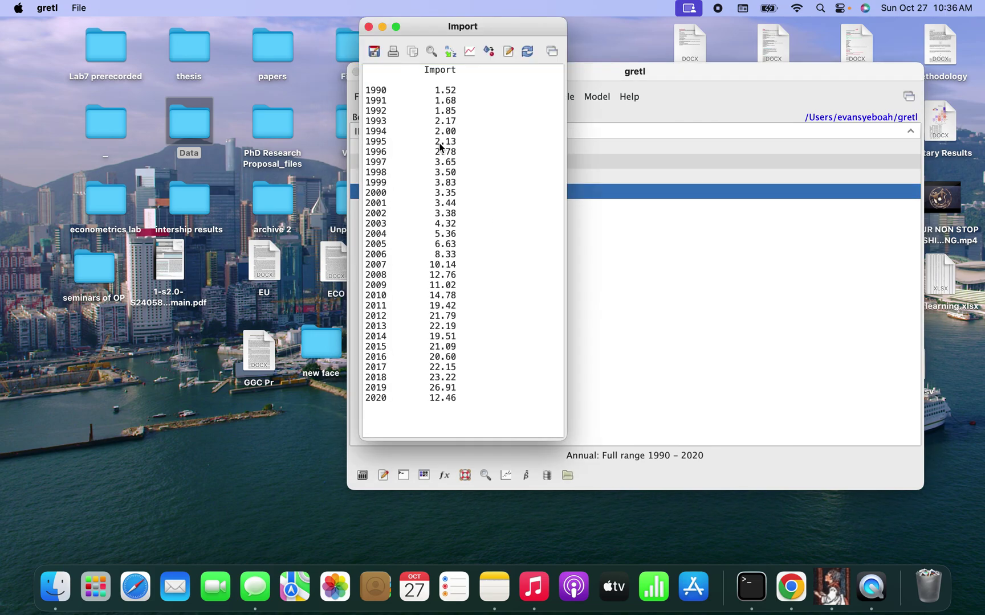
left_click(368, 27)
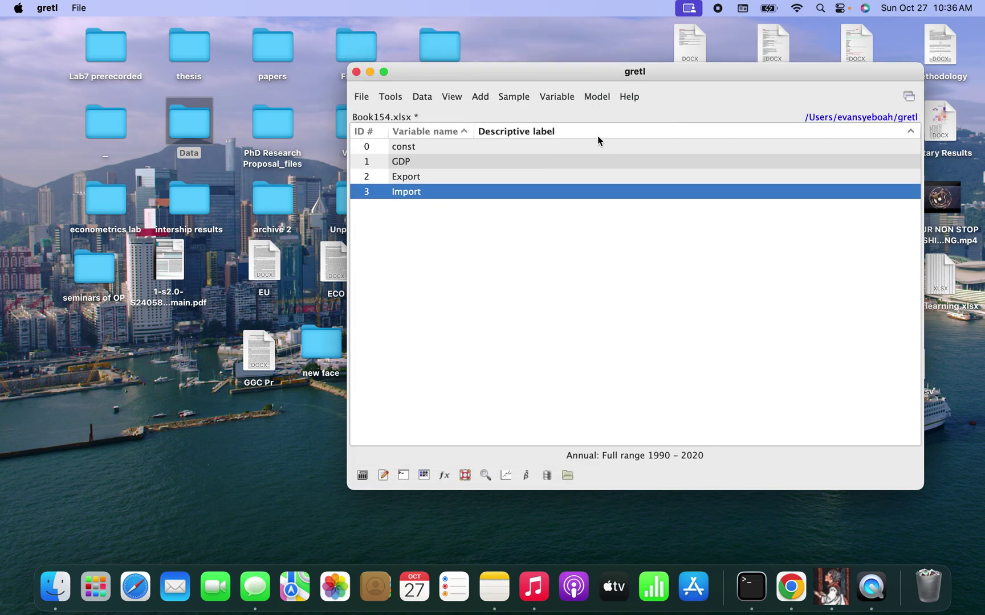
Set up a VAR lag selection with GDP, Export and Import as endogenous variables
left_click(595, 98)
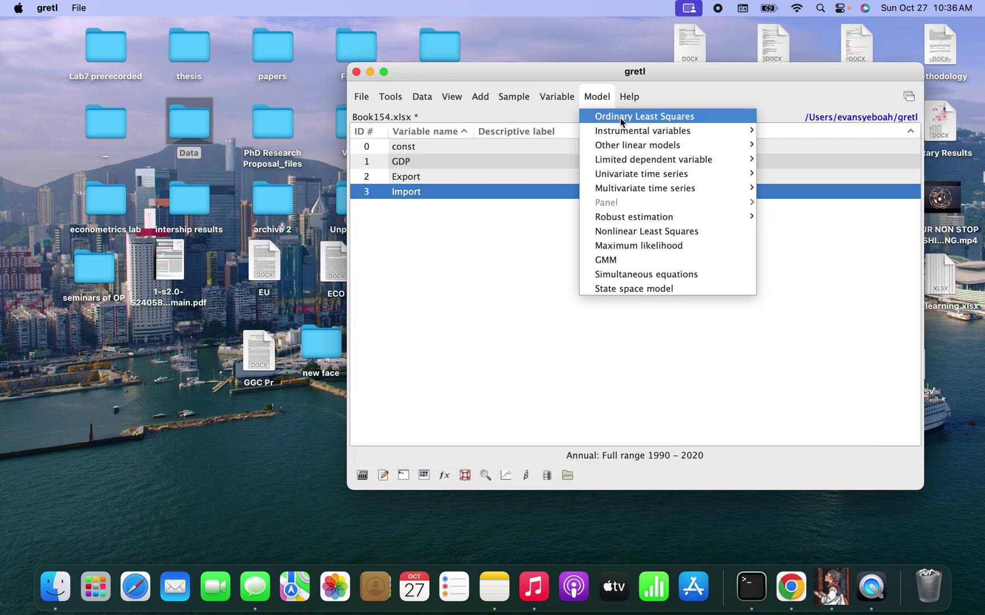
mouse_move(626, 188)
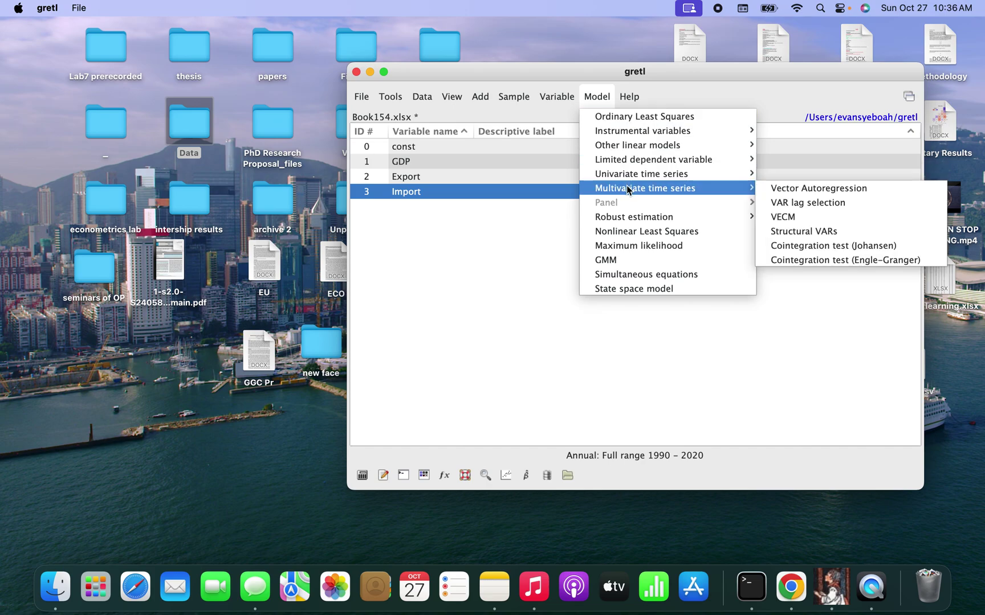
left_click(801, 204)
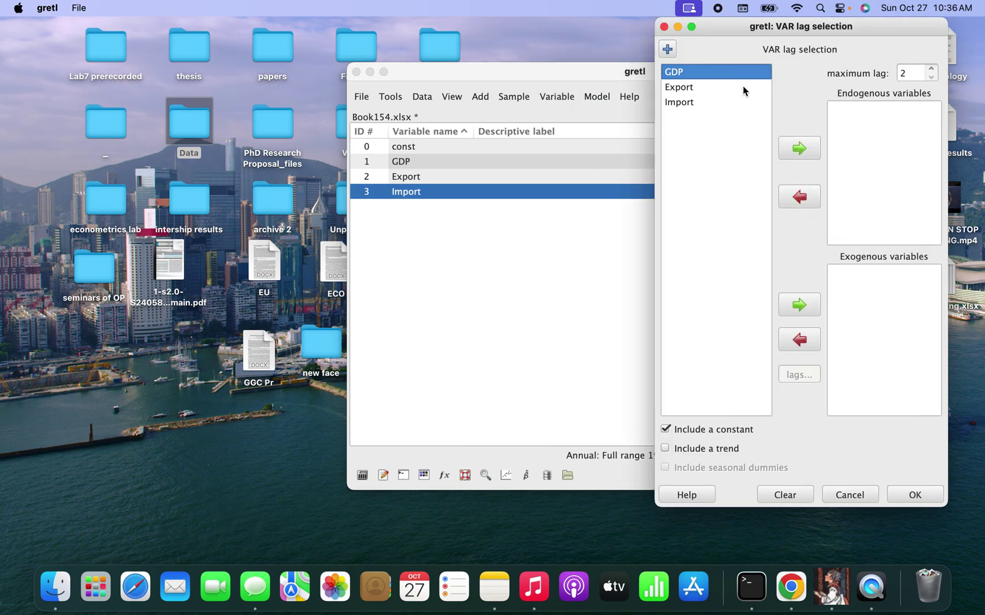
left_click(800, 149)
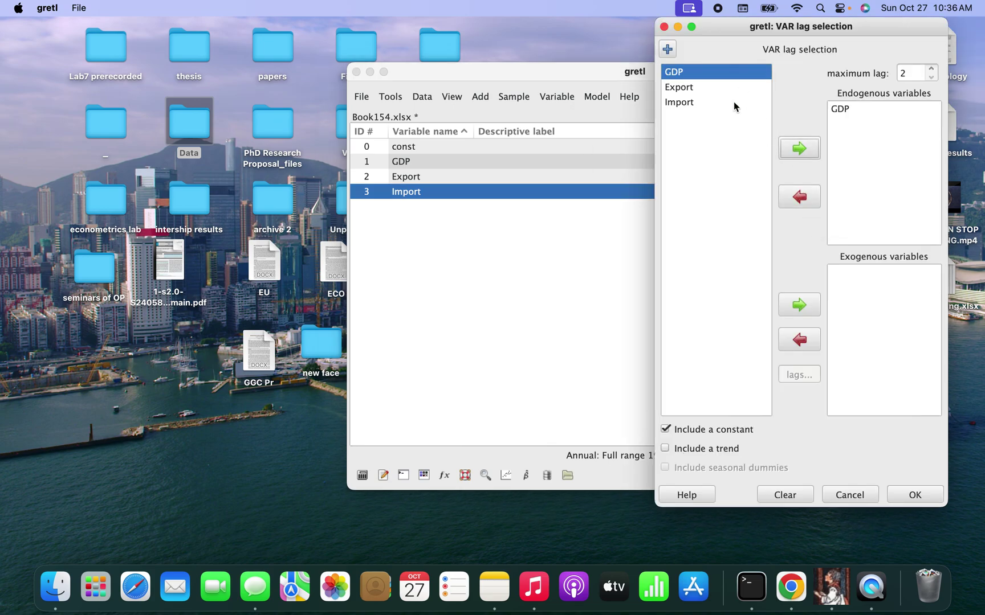
left_click(704, 88)
left_click(797, 148)
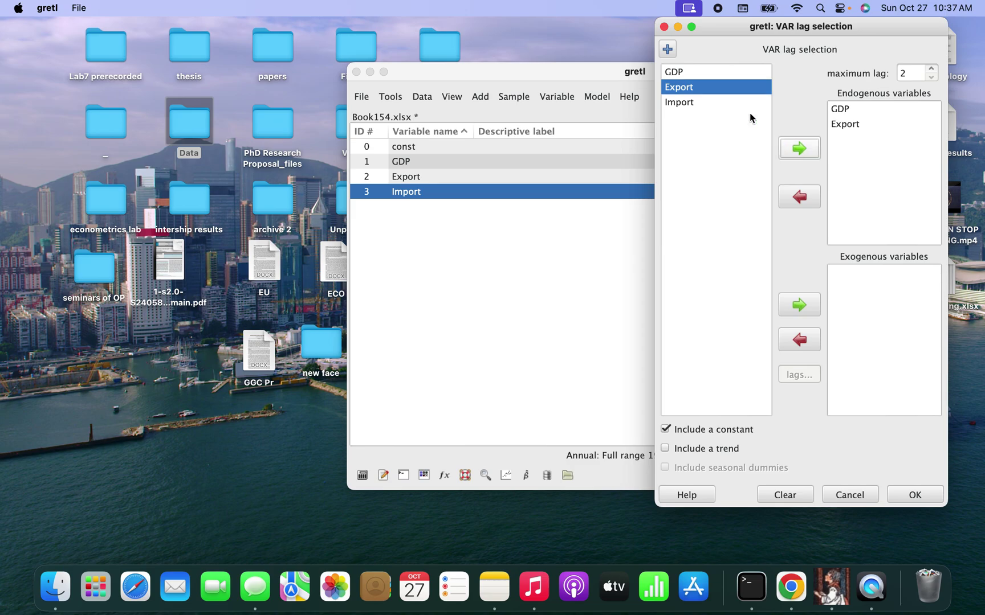
left_click(692, 102)
left_click(798, 149)
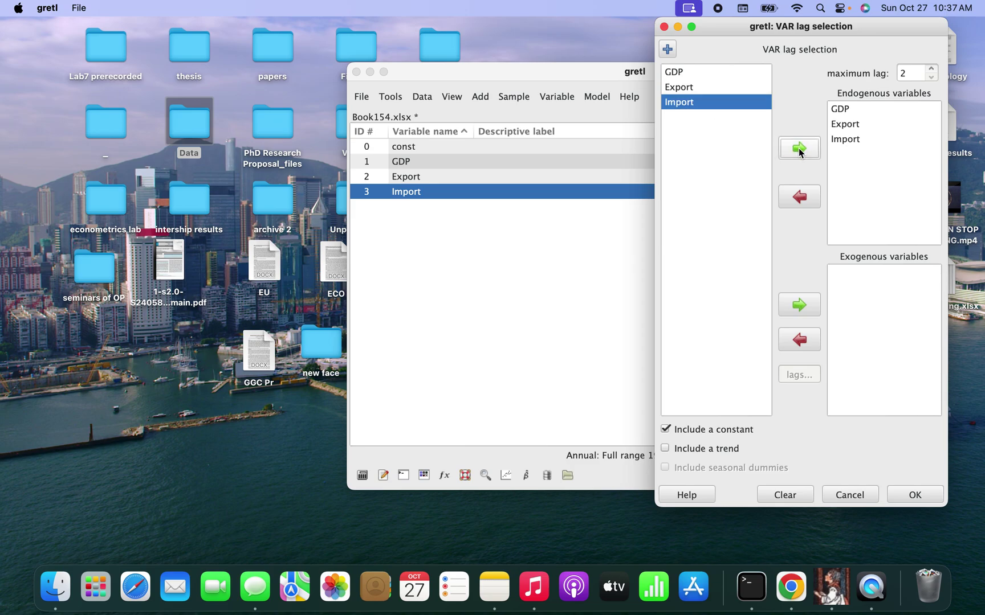
Run the lag selection with a maximum lag of 4, examine the information criteria and close the results
left_click(932, 69)
left_click(932, 69)
left_click(915, 494)
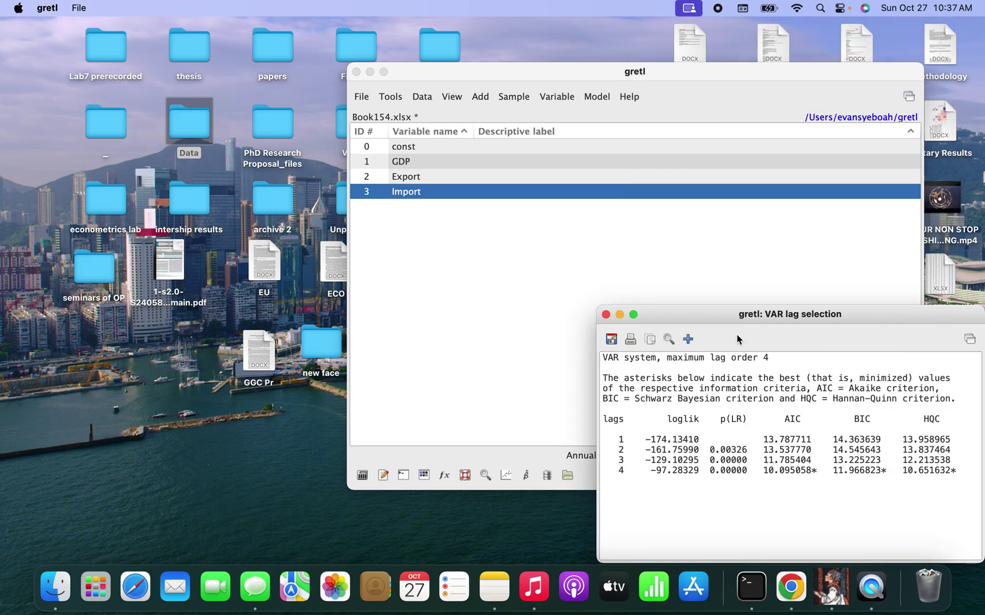
left_click_drag(728, 317, 463, 133)
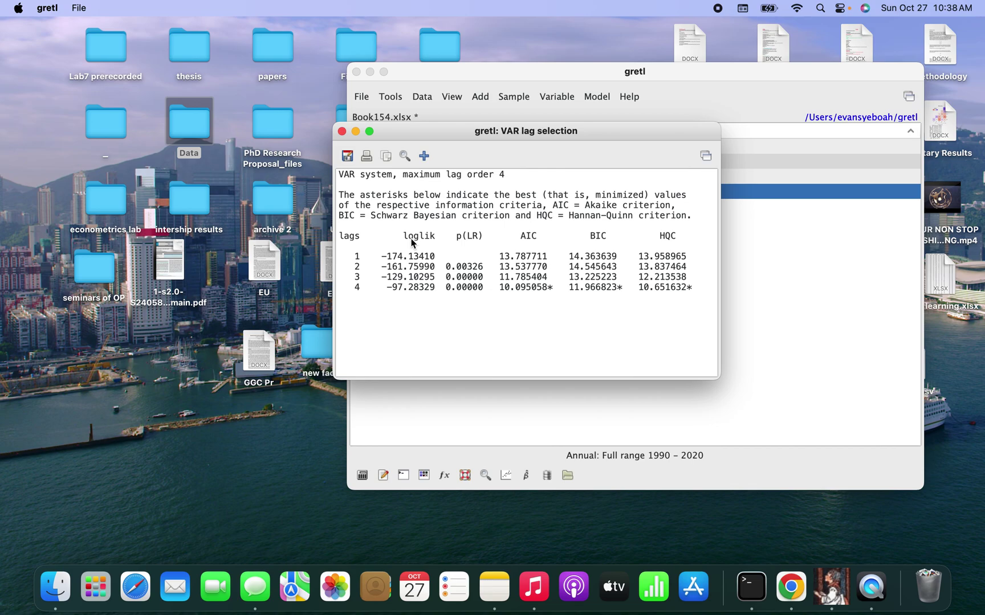
left_click(342, 132)
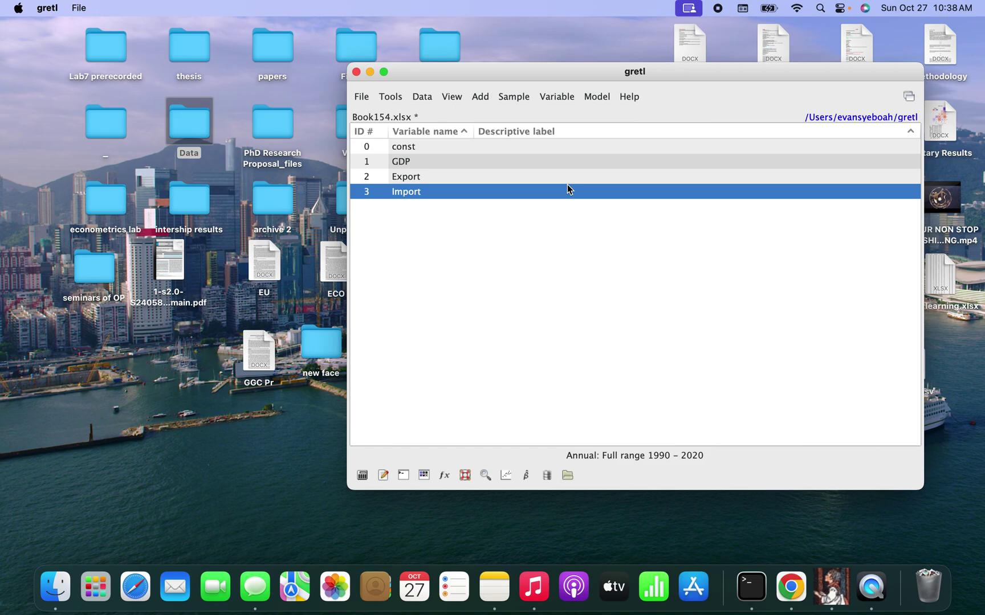
Open the Vector Autoregression setup and remove GDP, Export and Import from the endogenous variables
left_click(604, 96)
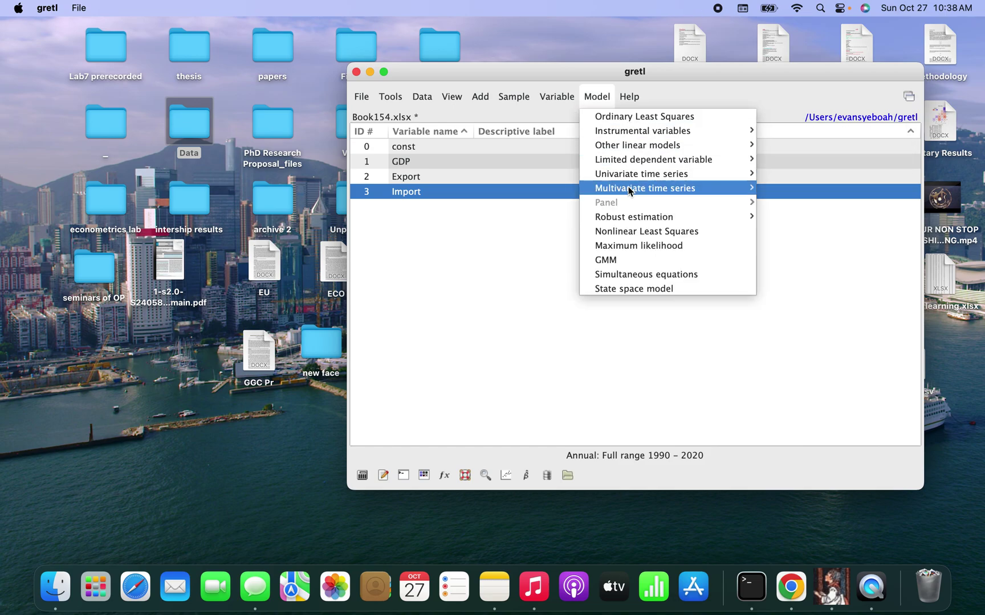
mouse_move(630, 192)
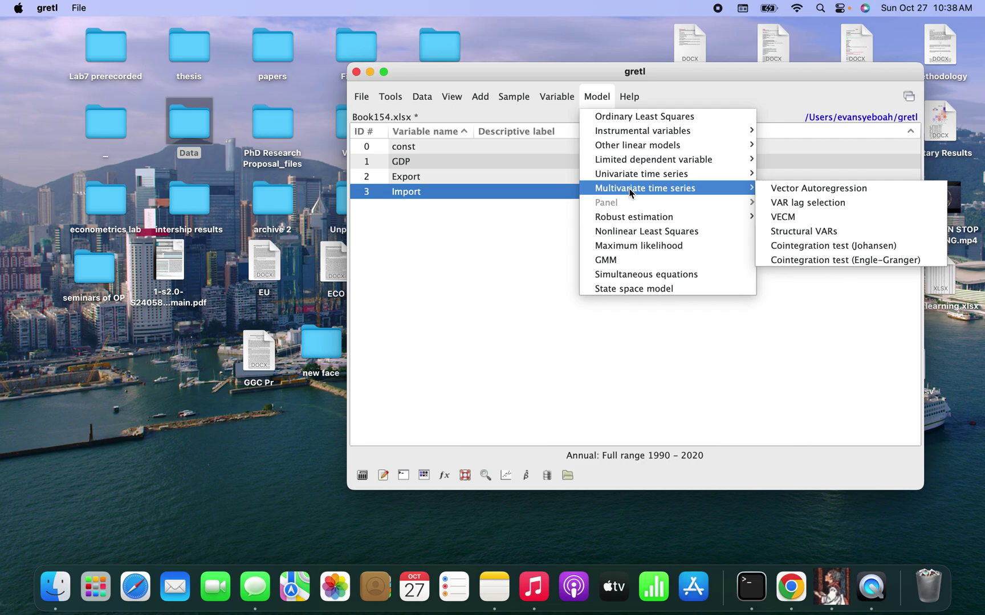
left_click(799, 189)
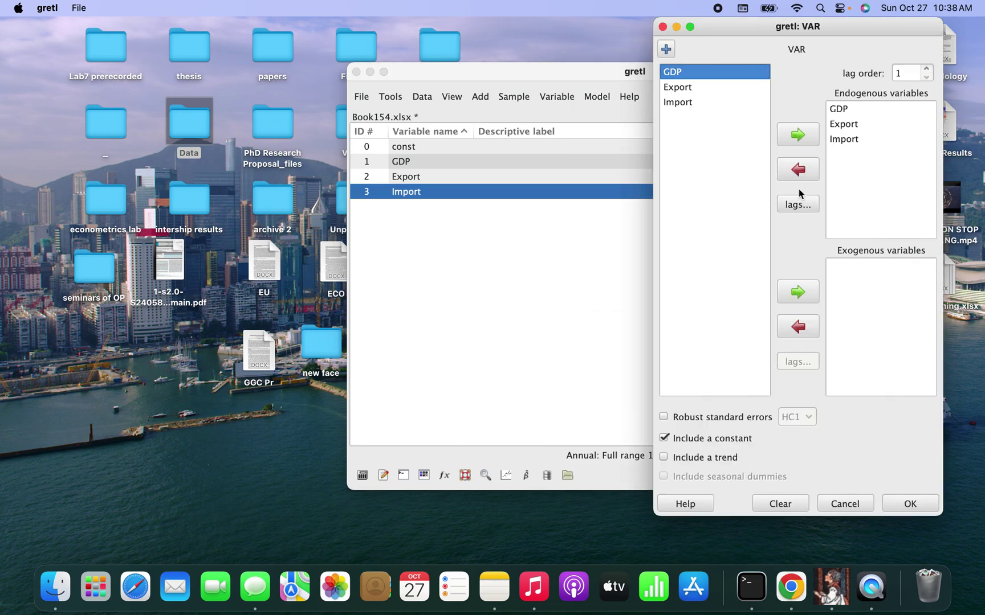
left_click_drag(757, 24, 532, 26)
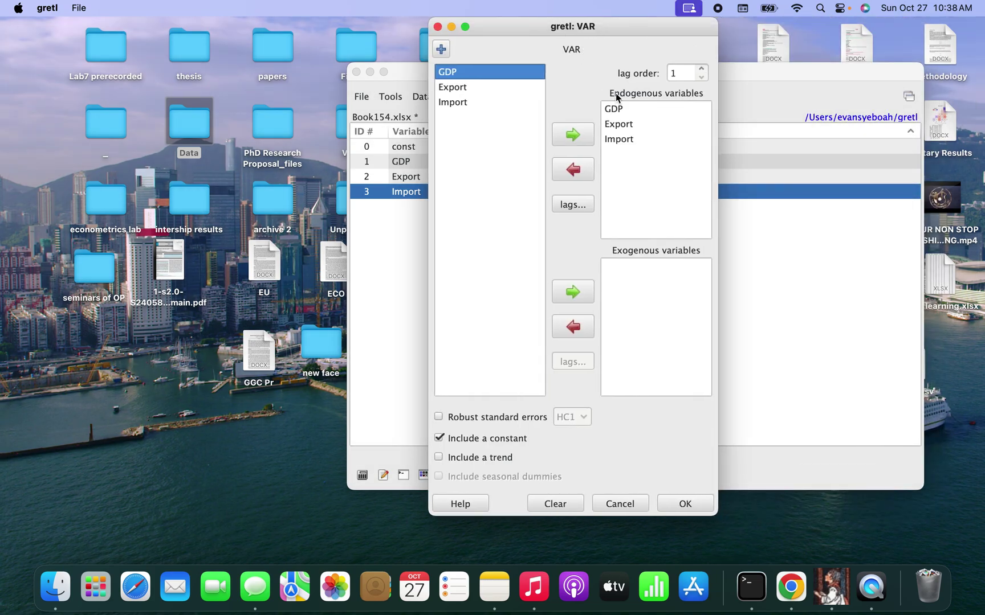
left_click(616, 109)
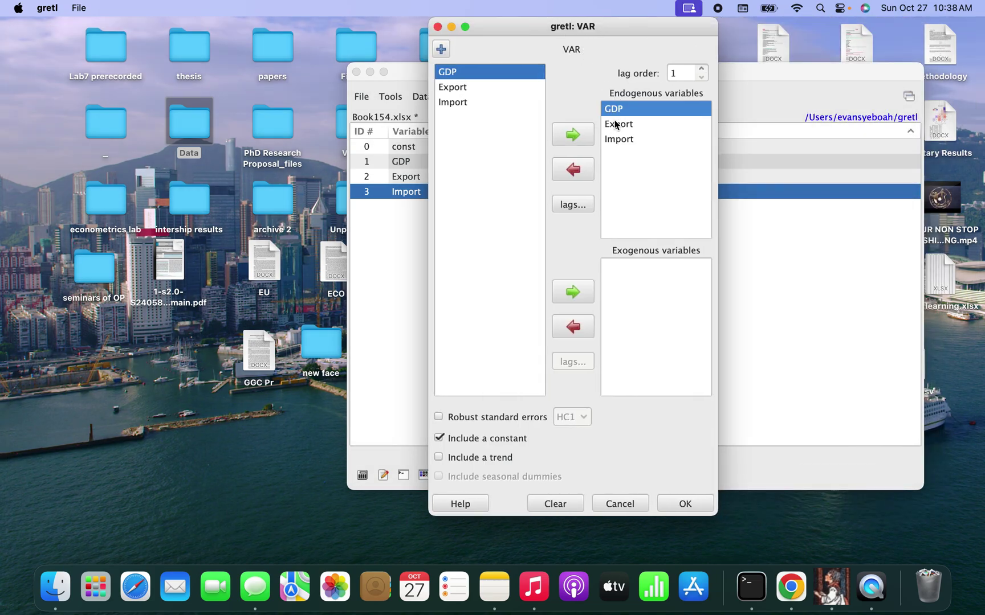
left_click(573, 169)
left_click(613, 110)
left_click(573, 169)
left_click(620, 114)
left_click(573, 170)
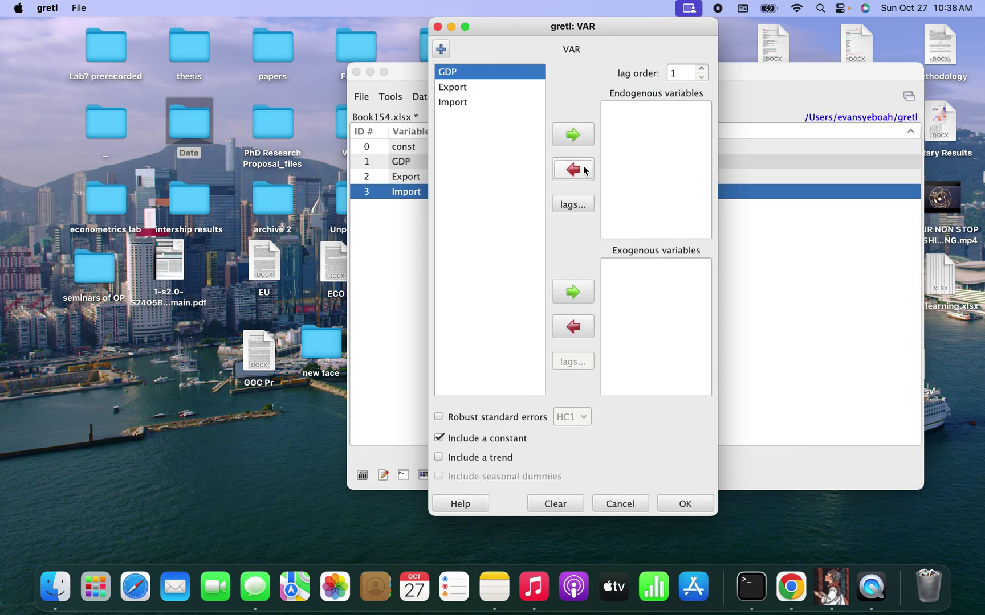
Add Import, Export and GDP, in that order, to the VAR's endogenous variables
left_click(461, 104)
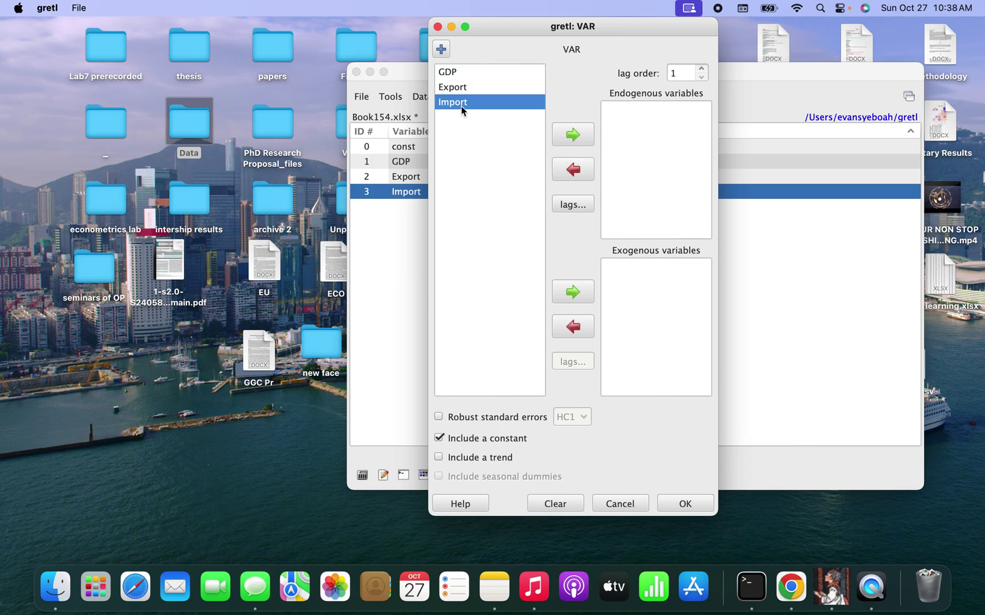
left_click(572, 135)
left_click(482, 90)
left_click(573, 135)
left_click(455, 72)
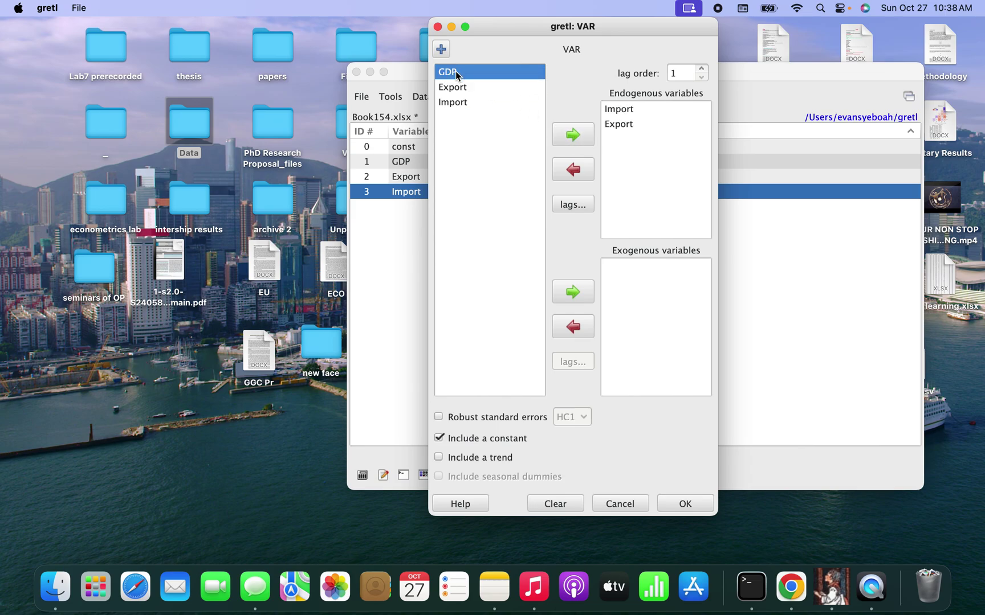
left_click(581, 137)
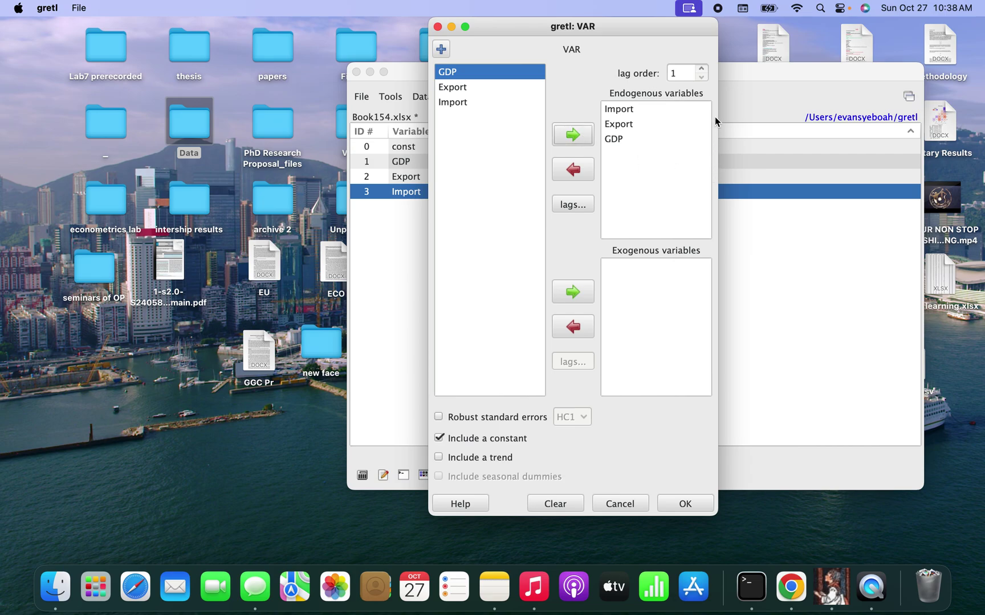
Set the VAR lag order to 4, estimate the model and reposition its results window for reading
left_click(702, 69)
left_click(702, 68)
left_click(685, 504)
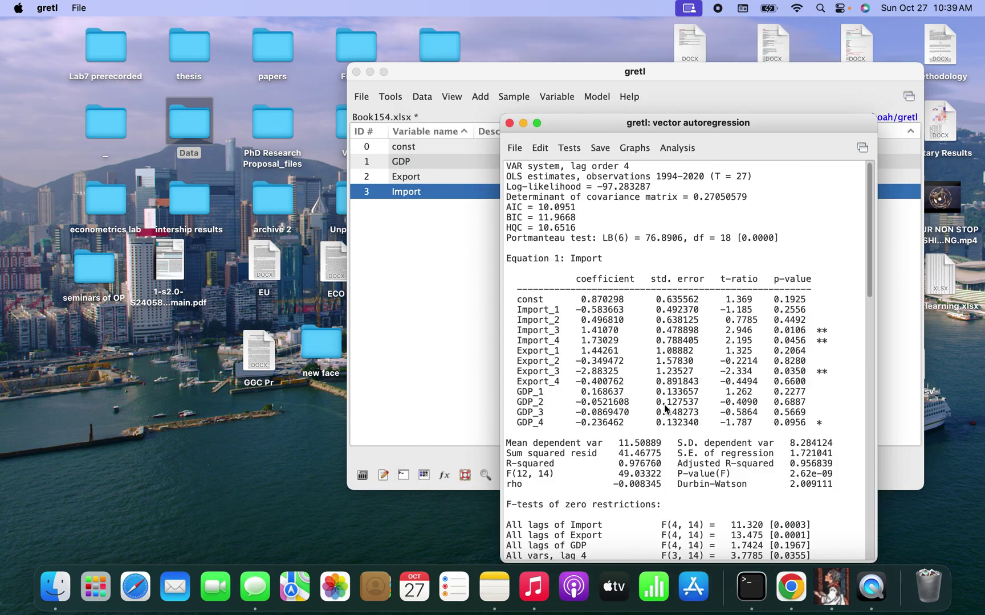
left_click_drag(601, 121, 474, 42)
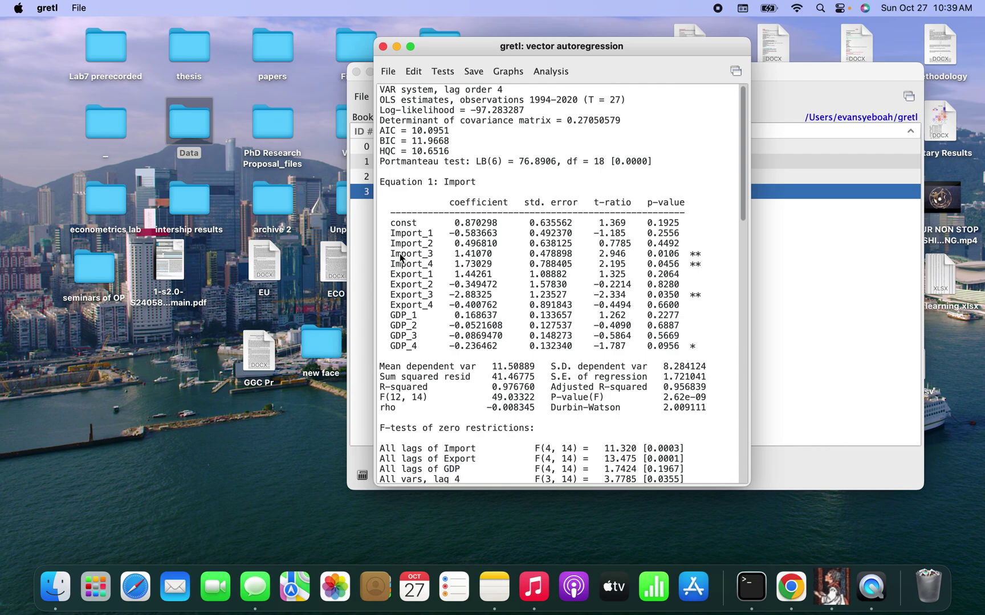
Examine the Import equation's lag coefficients, p-values and F-tests of zero restrictions, highlighting the Import_3 and Import_4 rows
left_click_drag(397, 258, 707, 268)
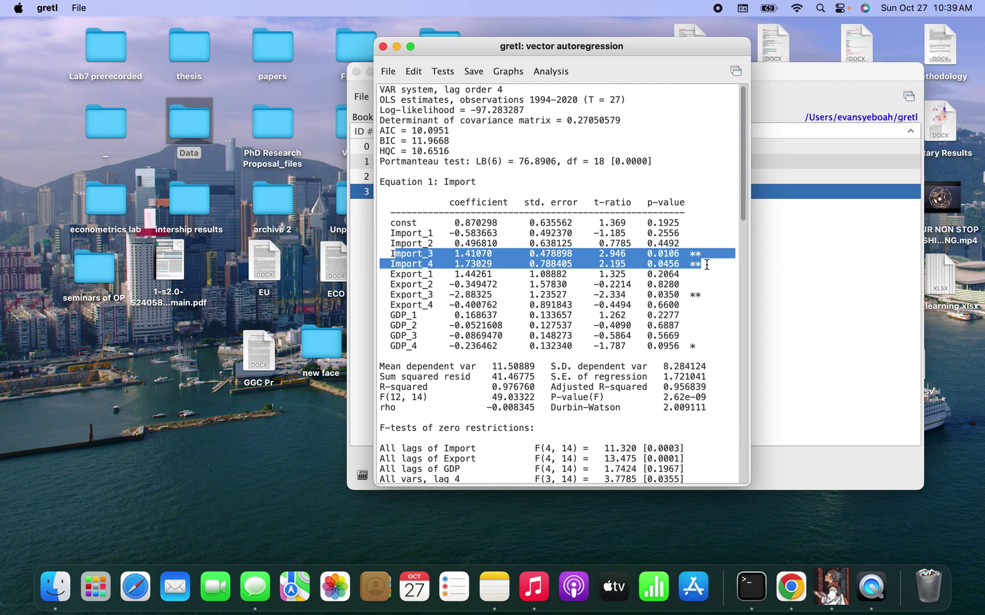
key("cmd+shift+4")
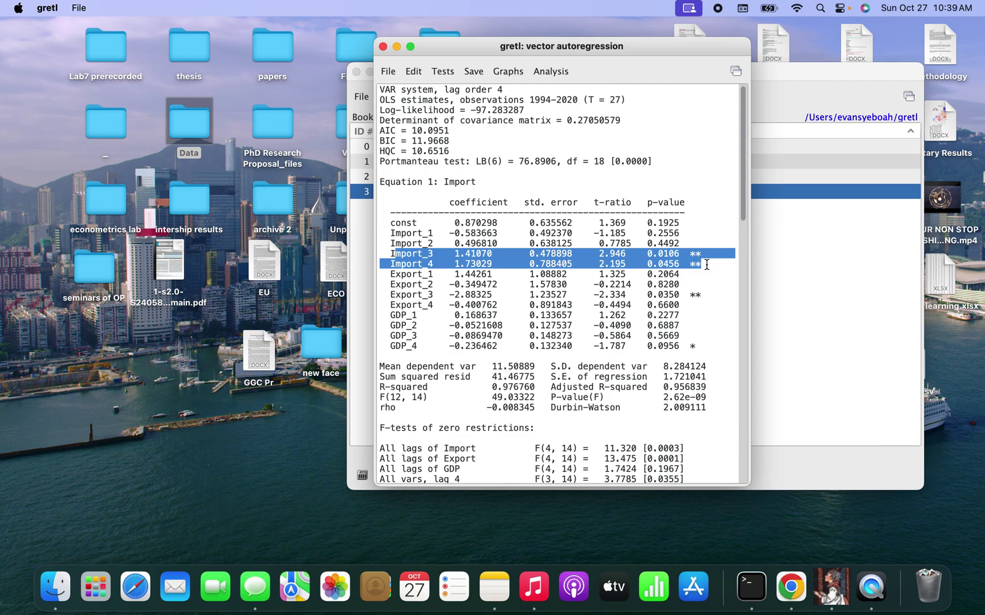
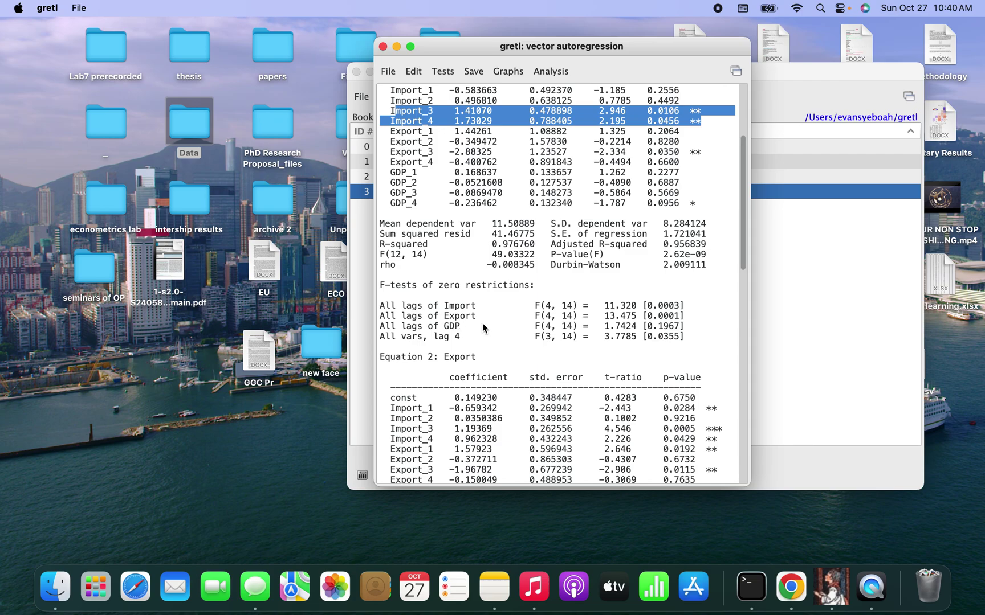
left_click(453, 309)
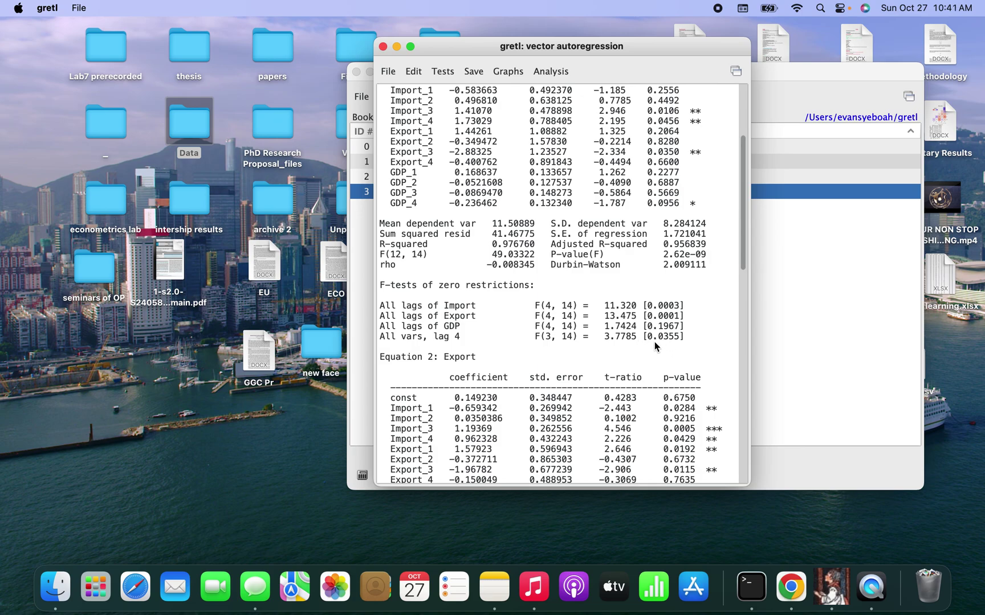
scroll(590, 241, "up", 5)
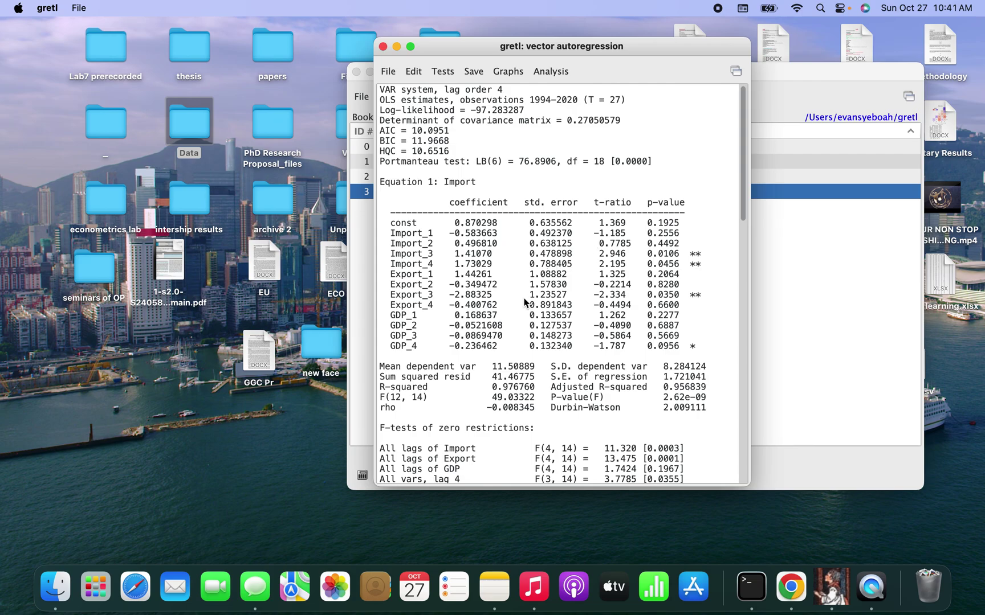
scroll(520, 313, "down", 5)
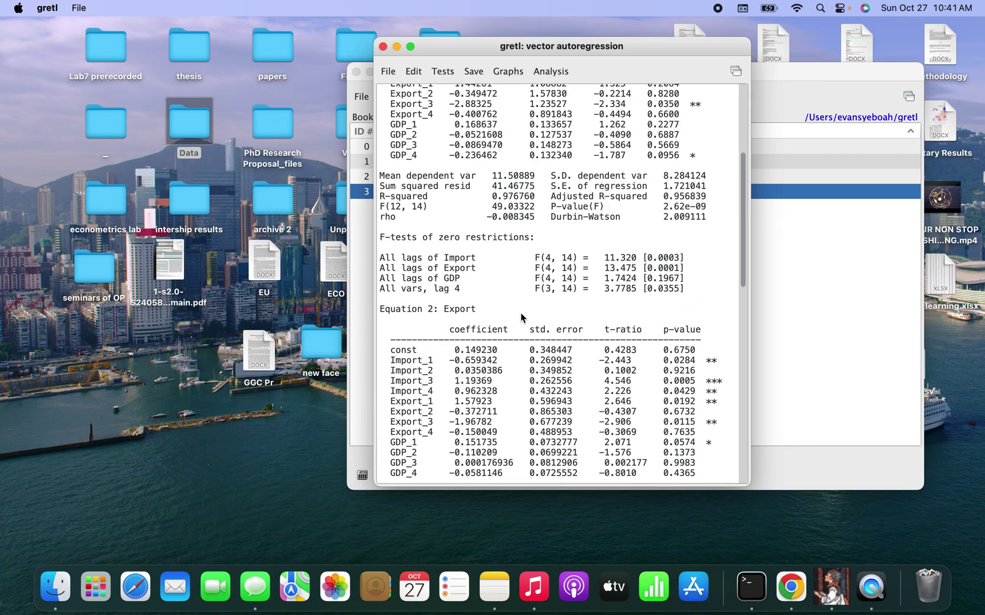
scroll(520, 313, "up", 3)
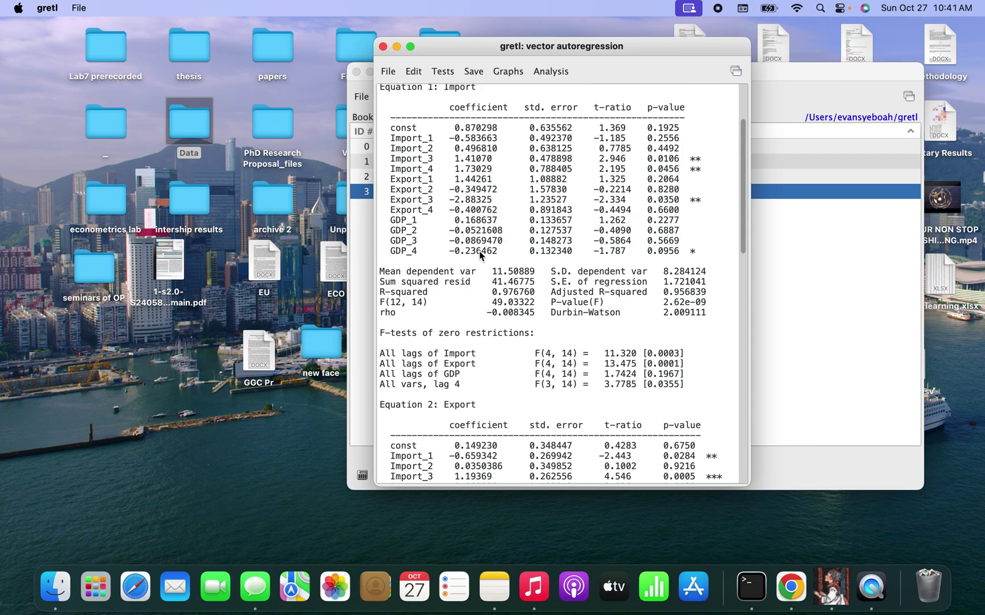
scroll(480, 255, "down", 5)
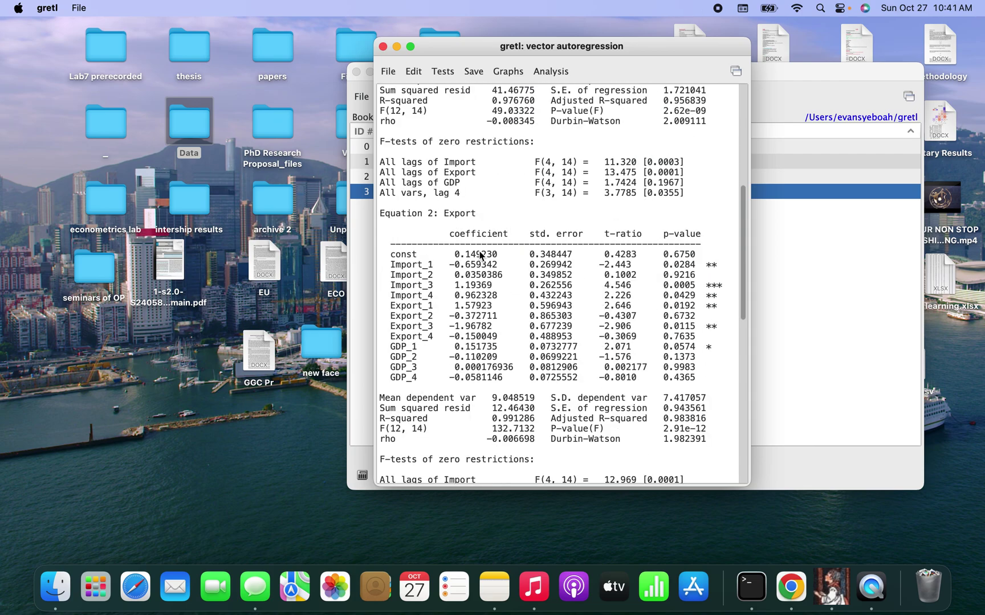
scroll(463, 221, "up", 8)
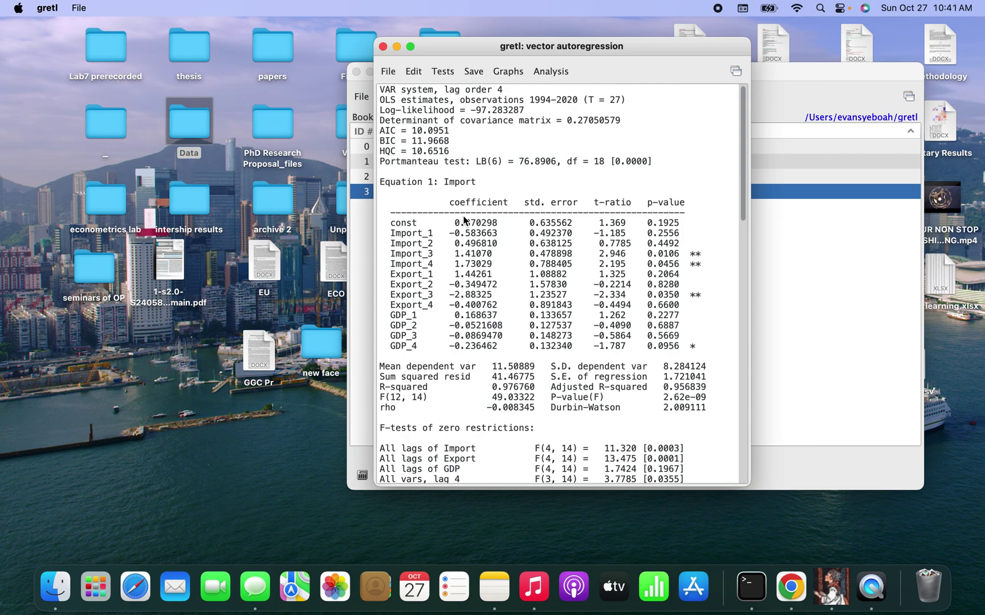
Examine the Export equation's coefficients and F-tests, highlighting the Import lag rows and the GDP_1 row
scroll(464, 221, "down", 10)
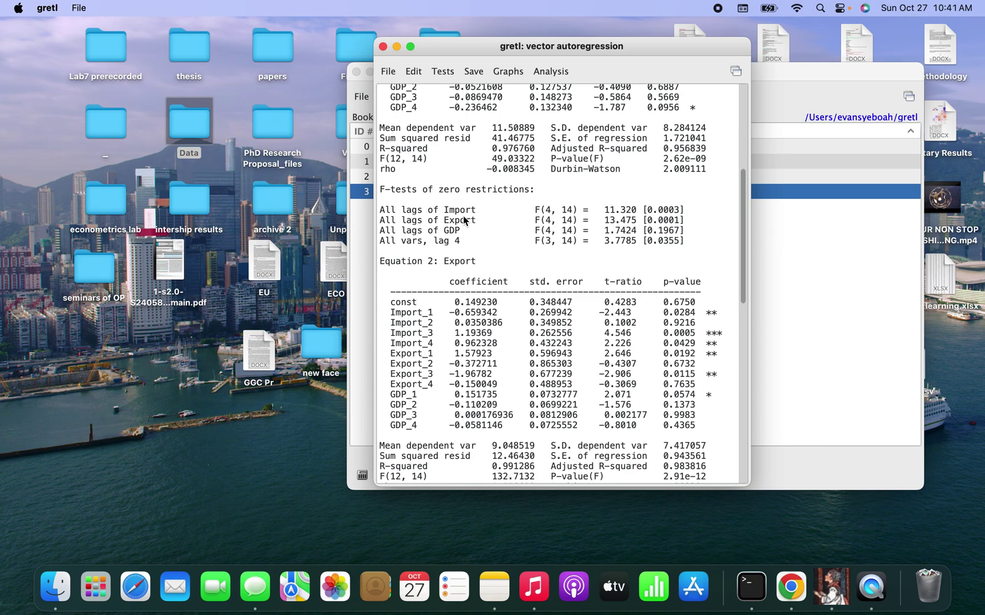
scroll(463, 220, "down", 3)
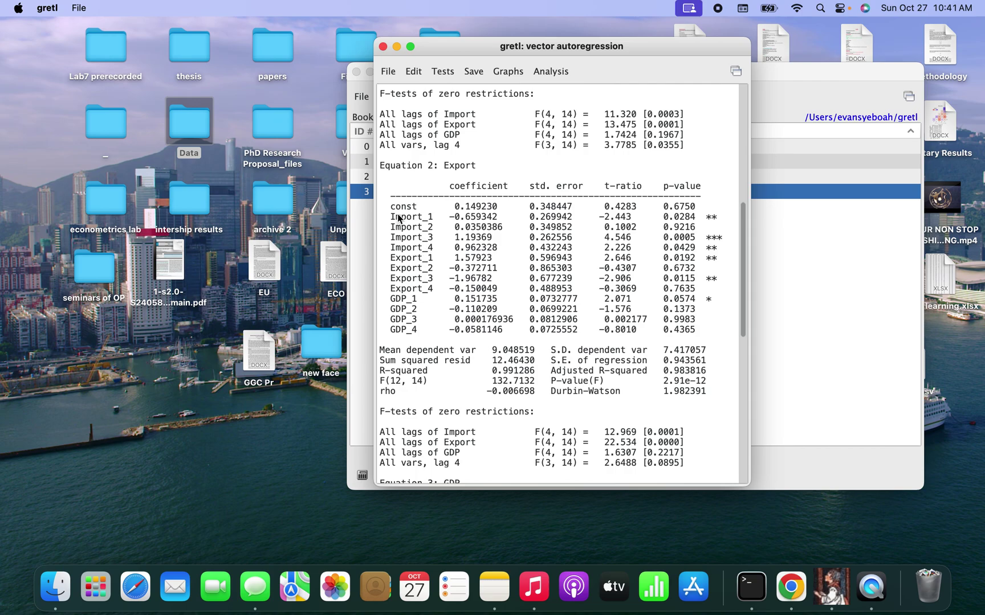
left_click_drag(398, 218, 719, 246)
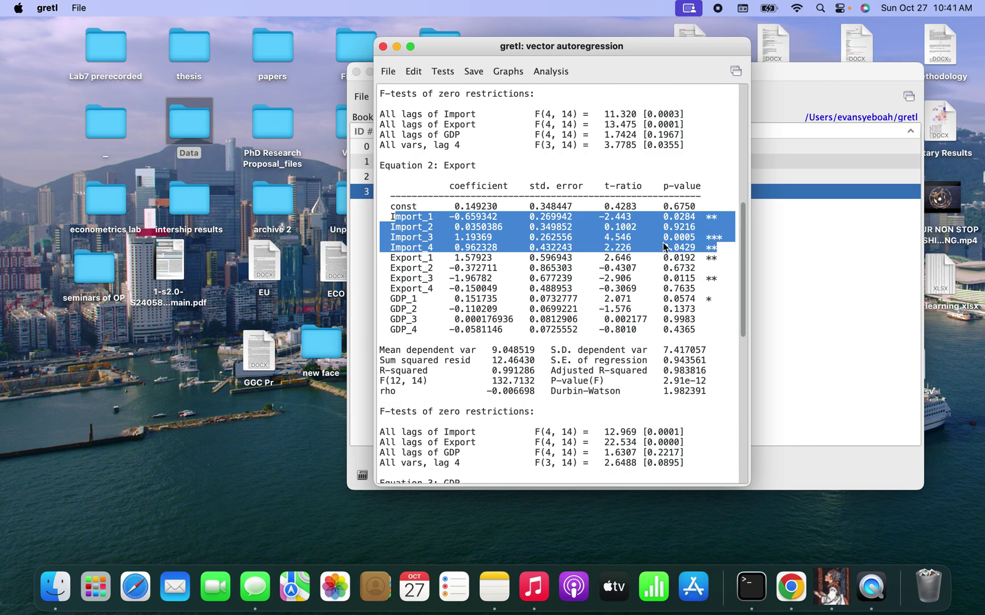
left_click(434, 222)
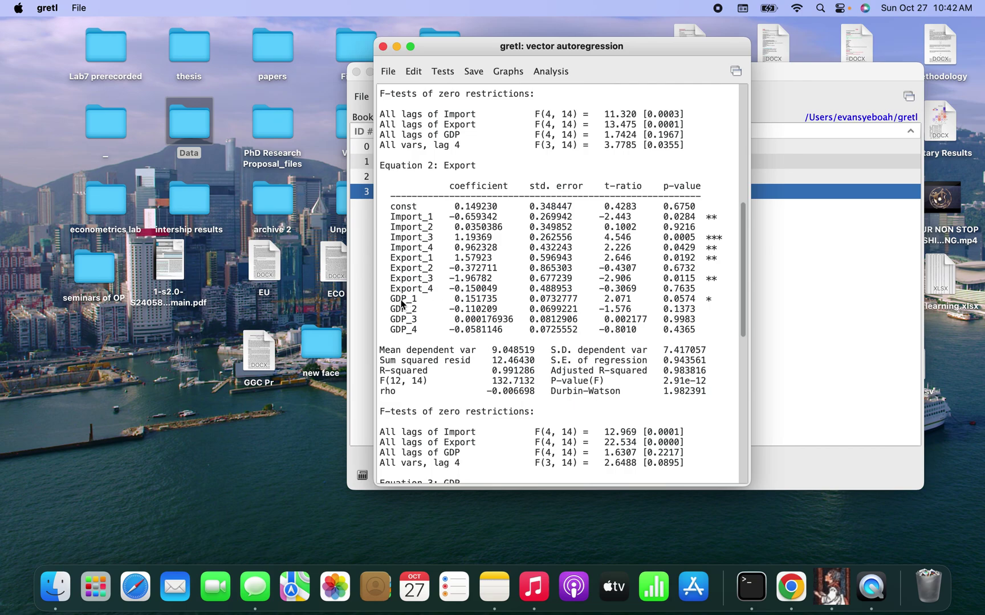
left_click_drag(401, 302, 496, 300)
left_click_drag(564, 312, 717, 305)
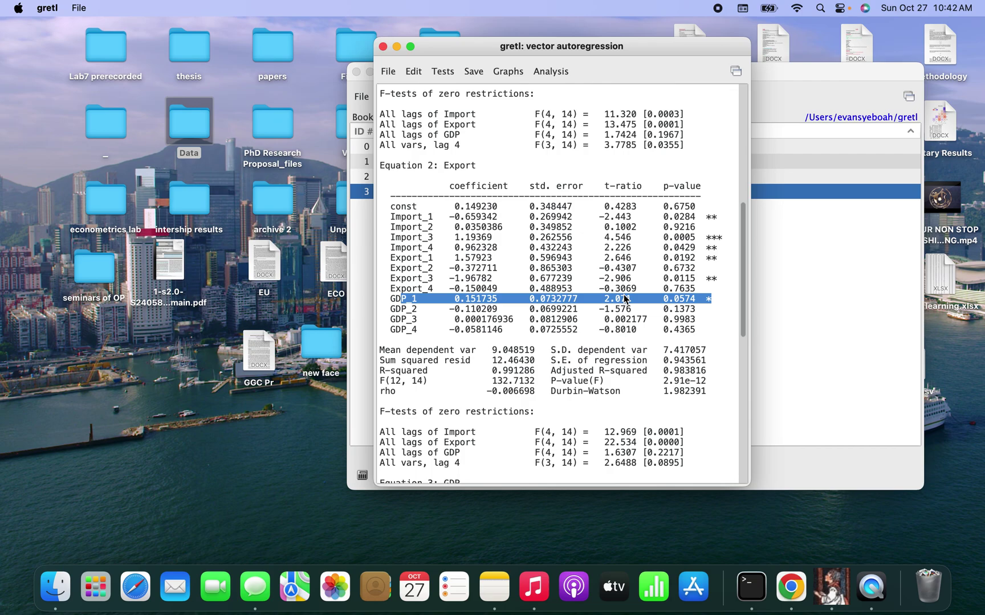
scroll(624, 297, "down", 5)
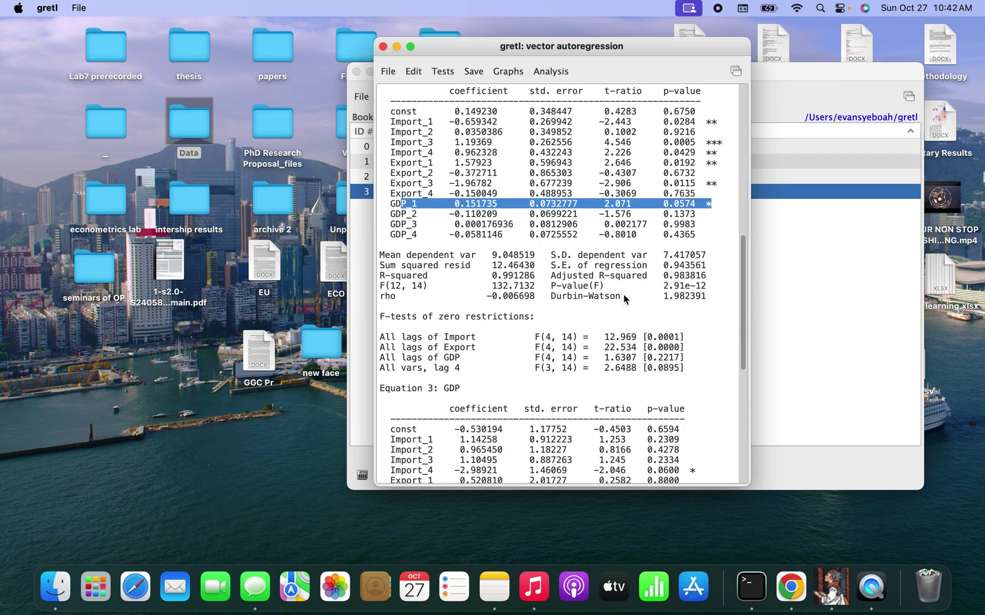
scroll(623, 296, "up", 3)
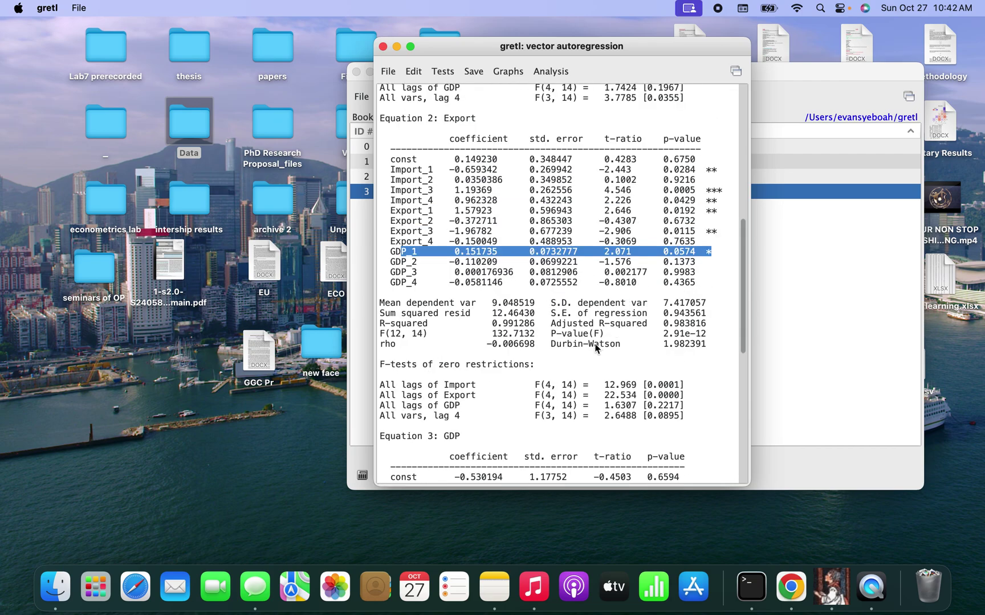
left_click(607, 381)
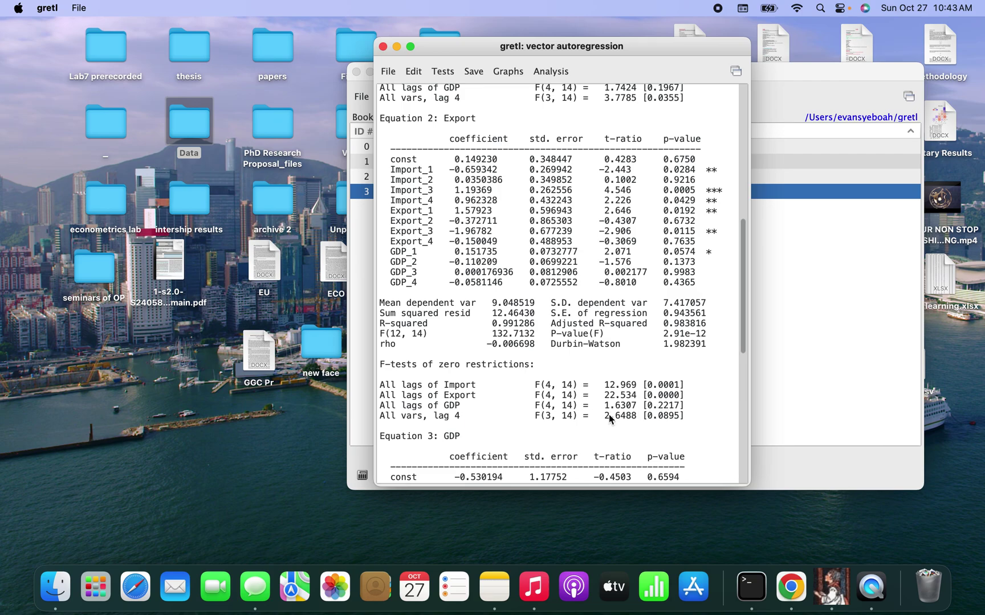
Examine the GDP equation's coefficients, F-tests and whole-system lag comparison, highlighting Import_1 to Import_3 and Export_3 to Export_4
scroll(620, 393, "down", 5)
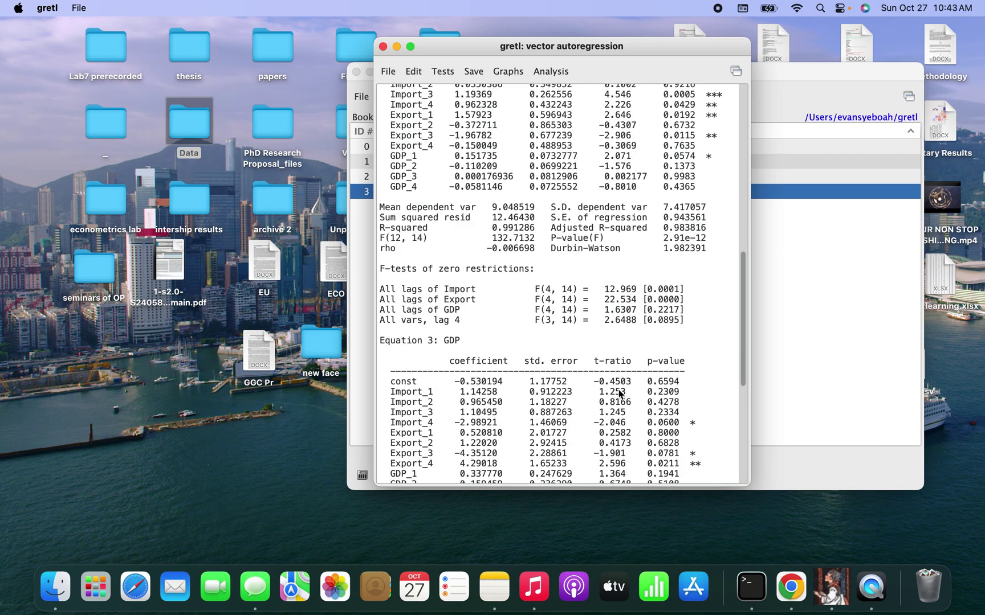
scroll(620, 393, "down", 7)
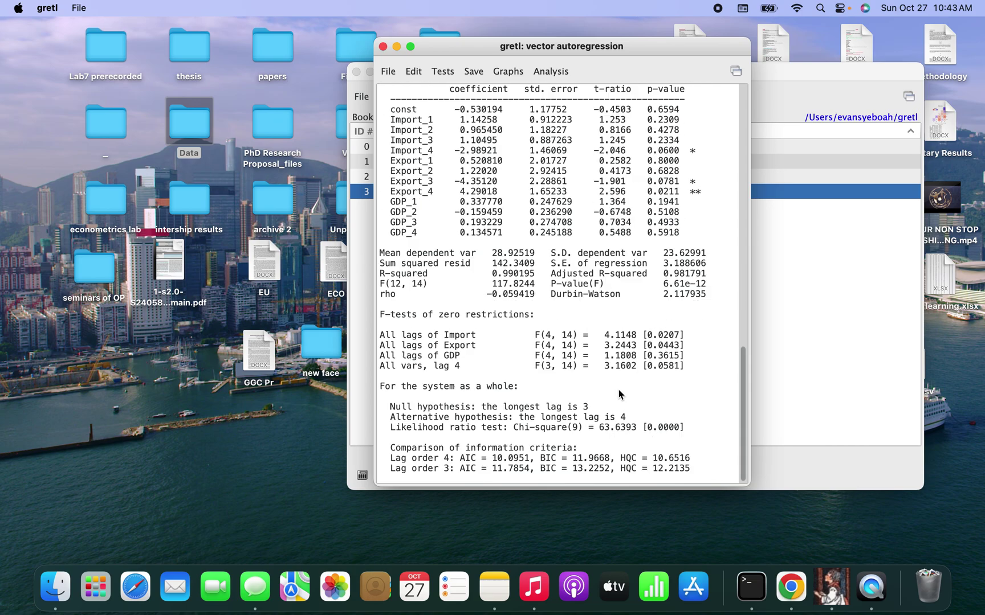
scroll(593, 376, "up", 6)
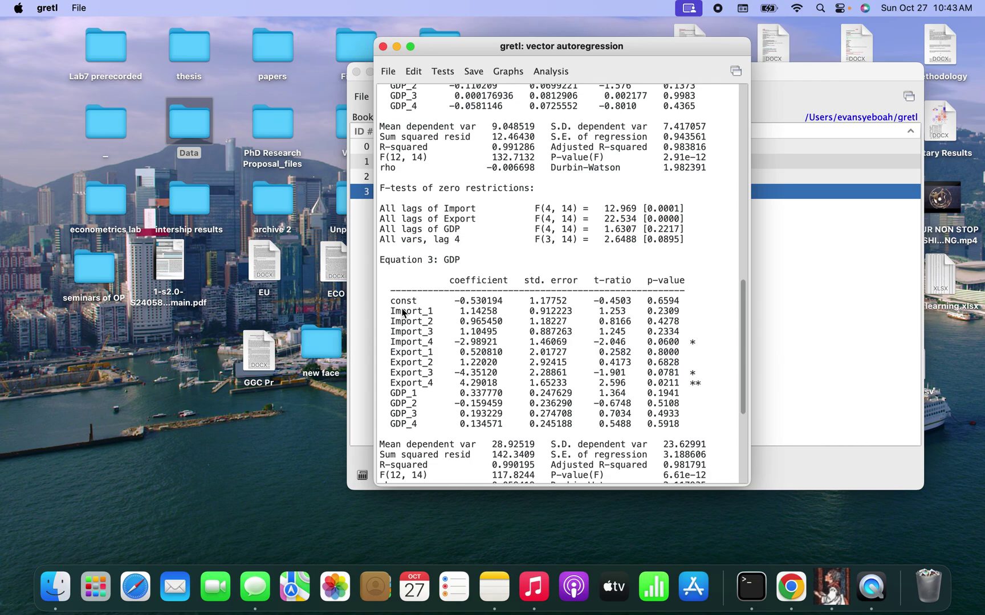
left_click_drag(401, 308, 687, 334)
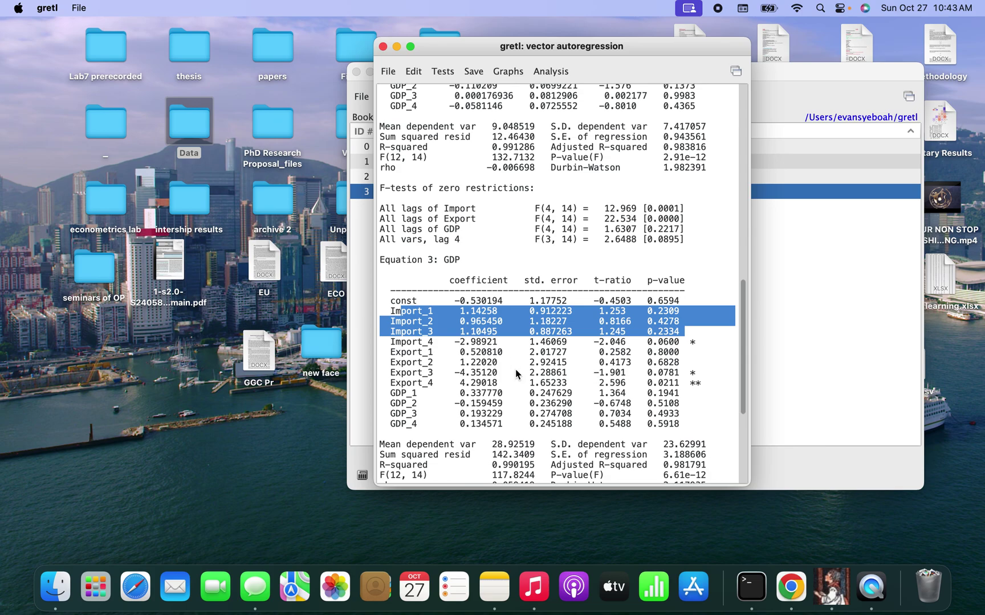
left_click(400, 372)
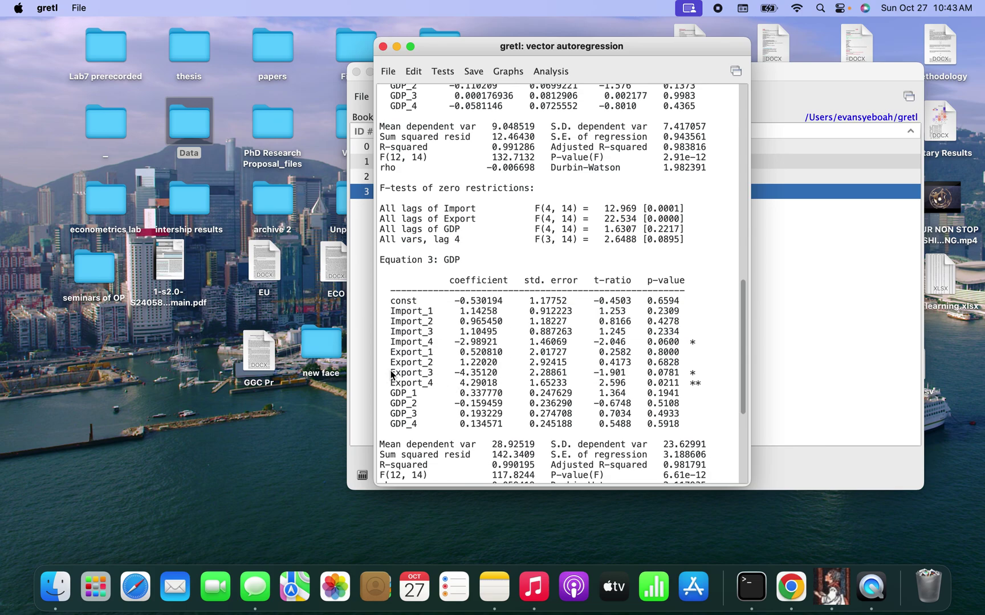
left_click_drag(391, 375, 707, 380)
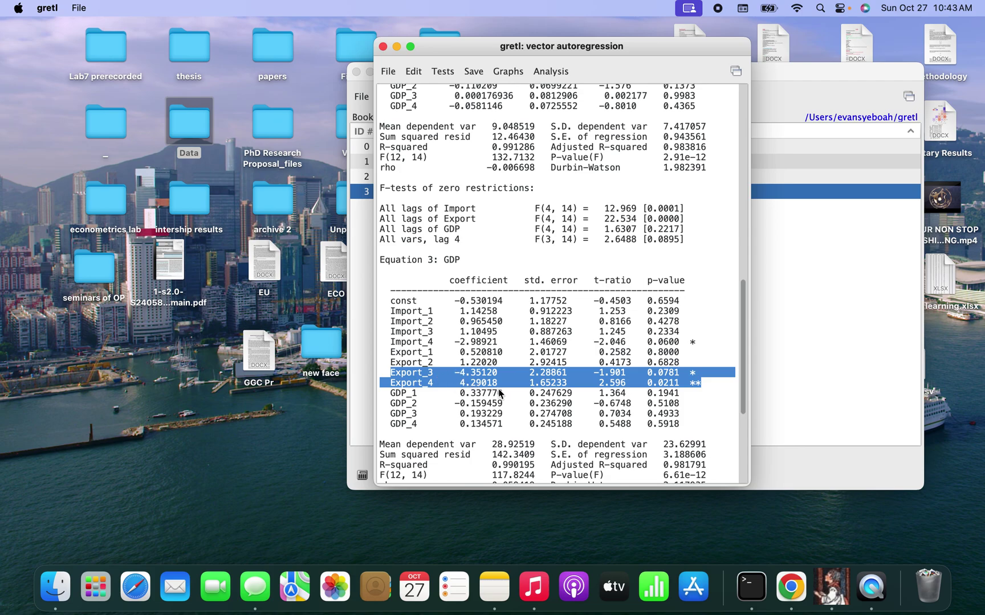
scroll(493, 379, "down", 6)
scroll(492, 377, "up", 6)
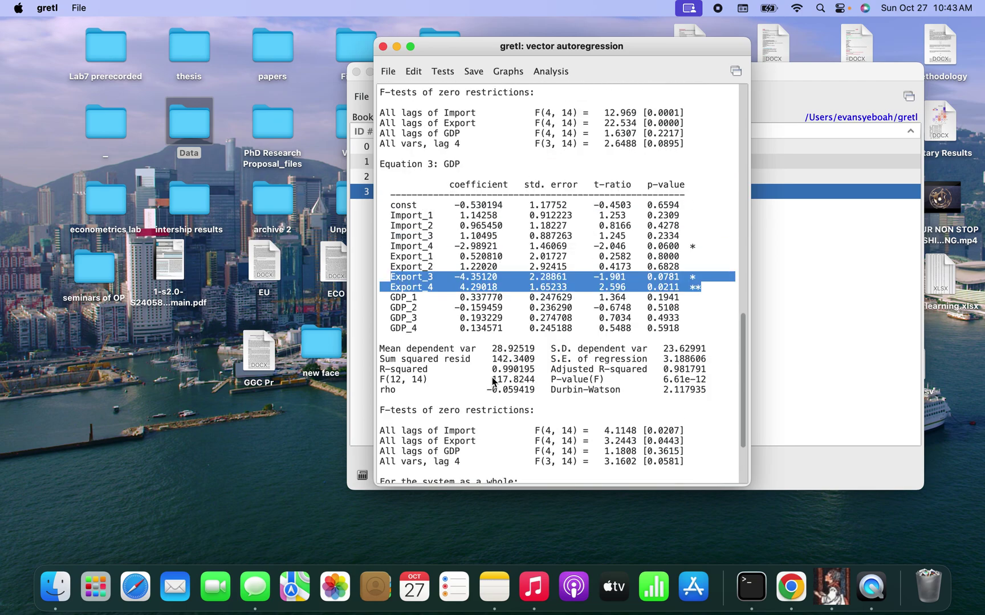
scroll(443, 414, "down", 6)
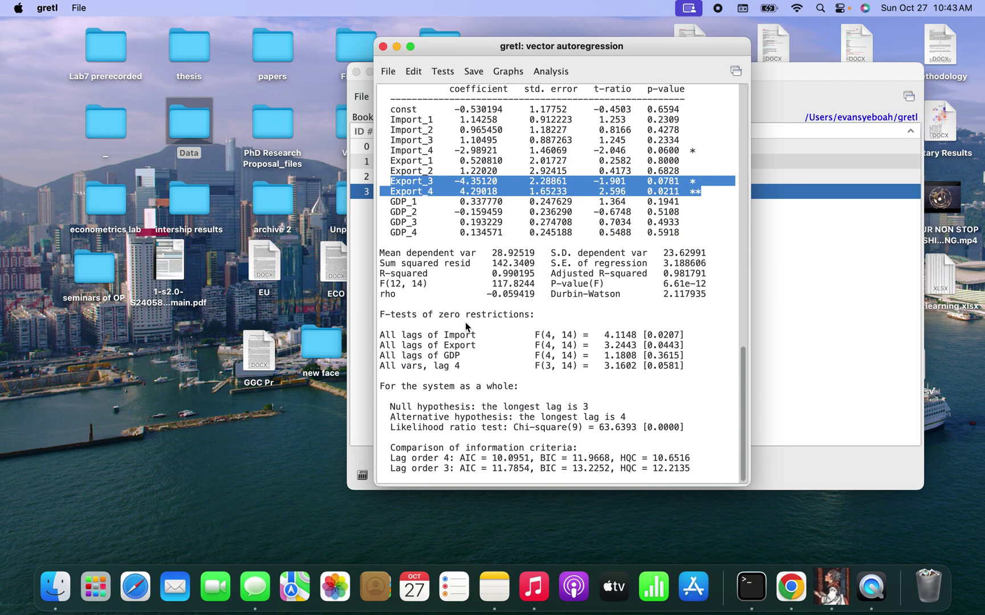
left_click(479, 216)
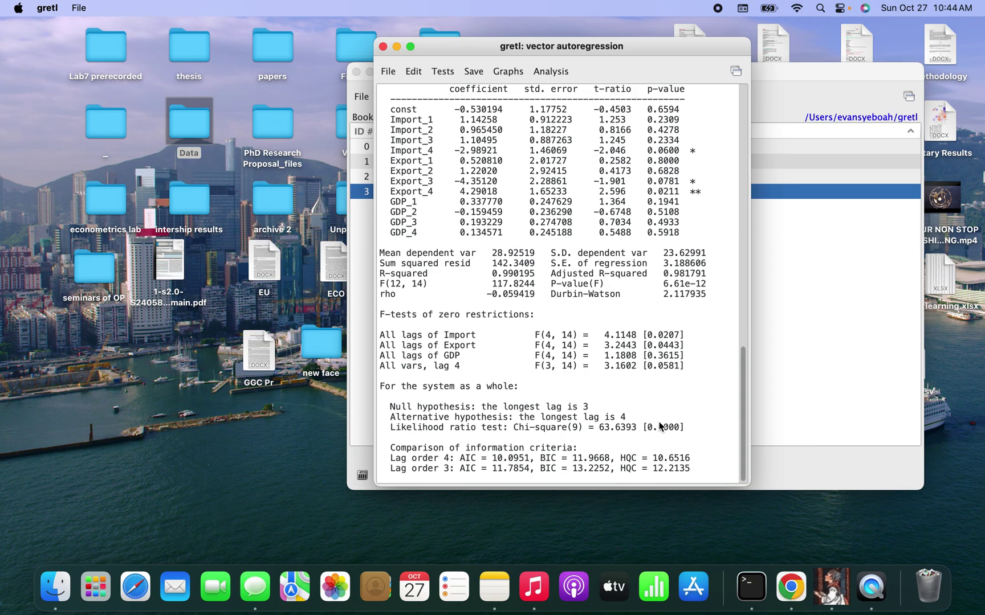
Run the autocorrelation test on the estimated VAR with a lag order of 4
scroll(659, 427, "up", 15)
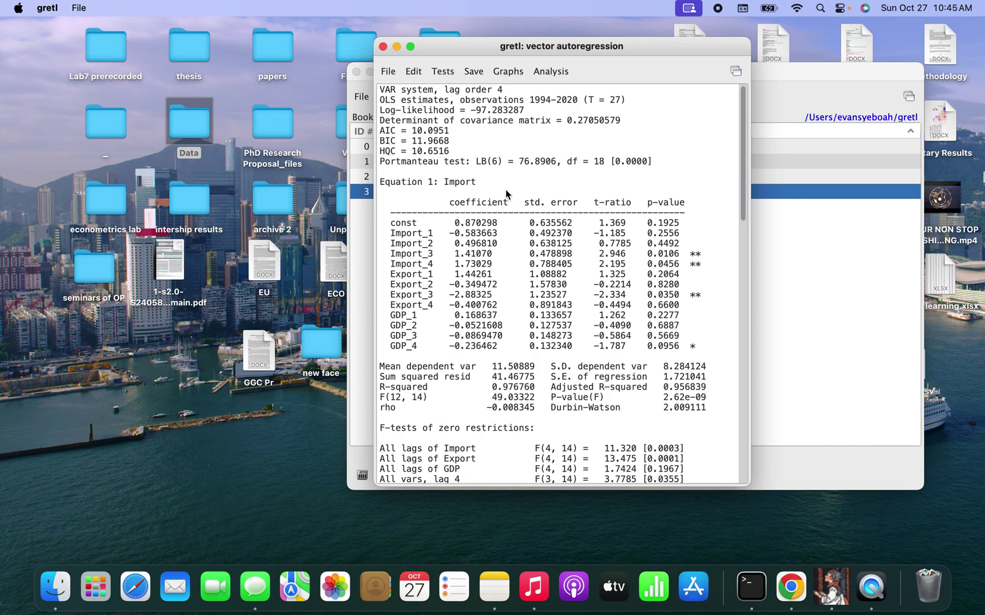
left_click(451, 73)
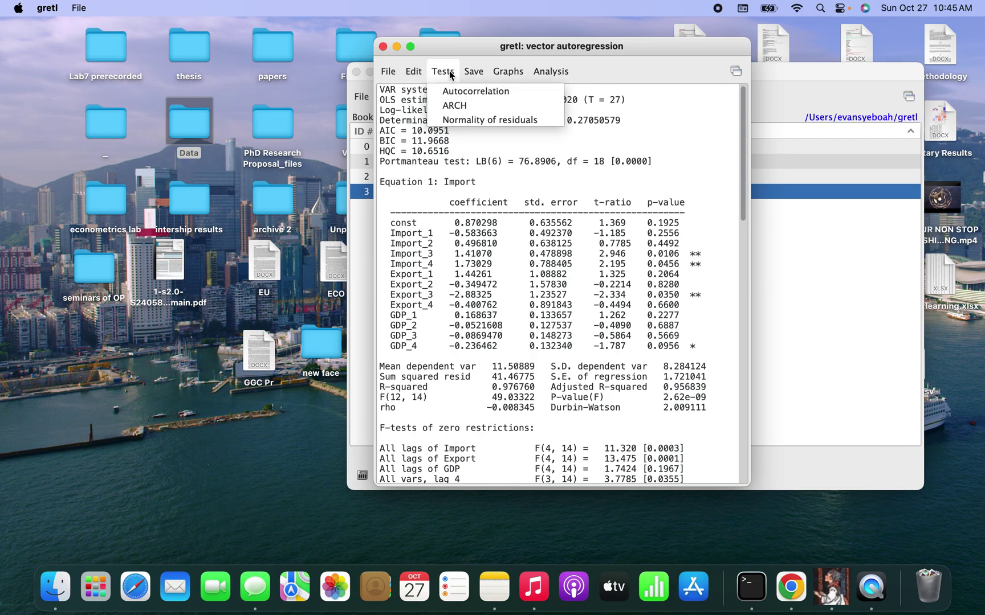
left_click(470, 92)
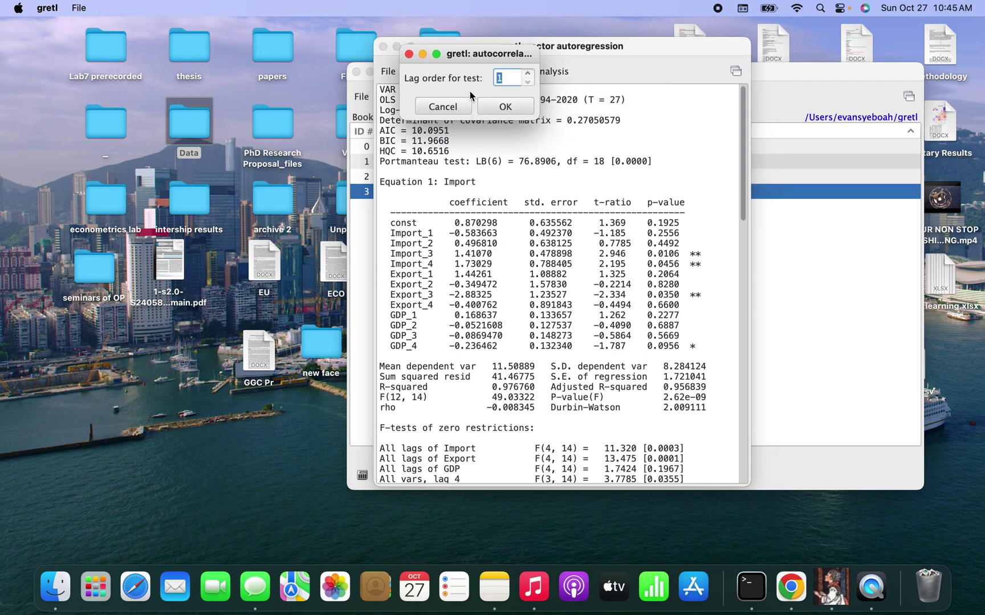
double_click(528, 75)
left_click(505, 107)
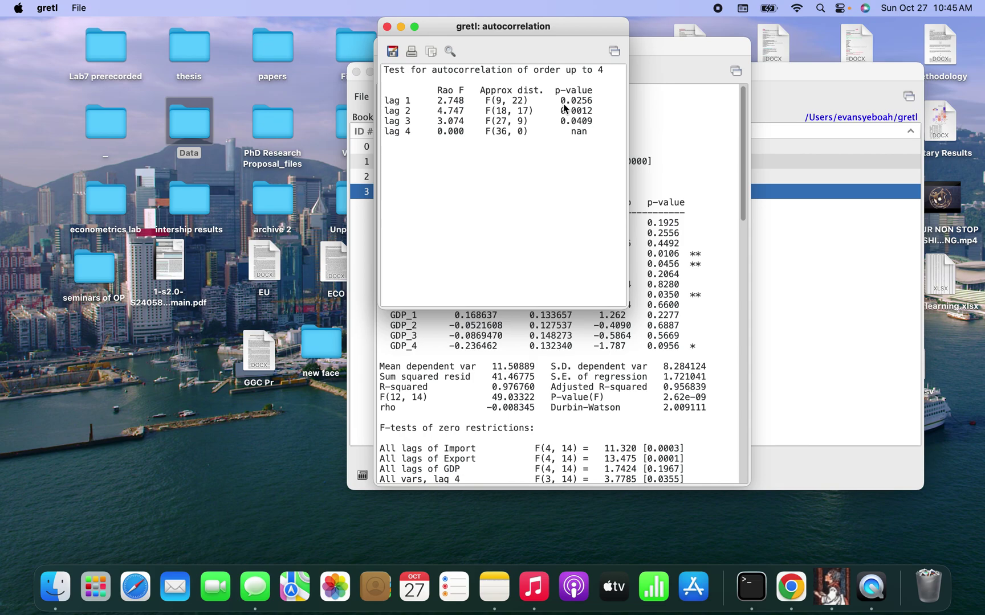
Run the ARCH test on the estimated VAR with a lag order of 4, then close its results
left_click(387, 27)
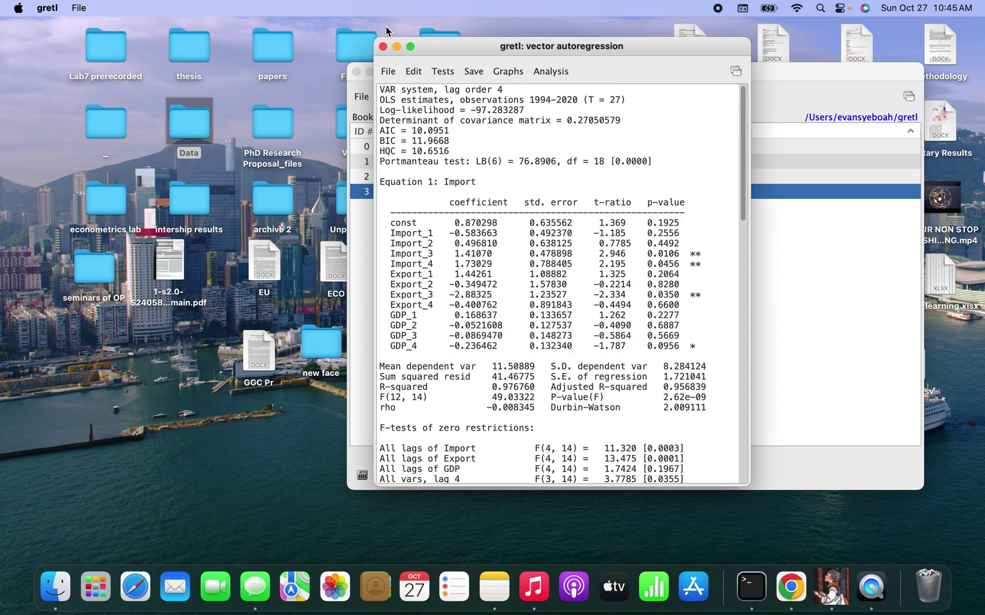
left_click(446, 73)
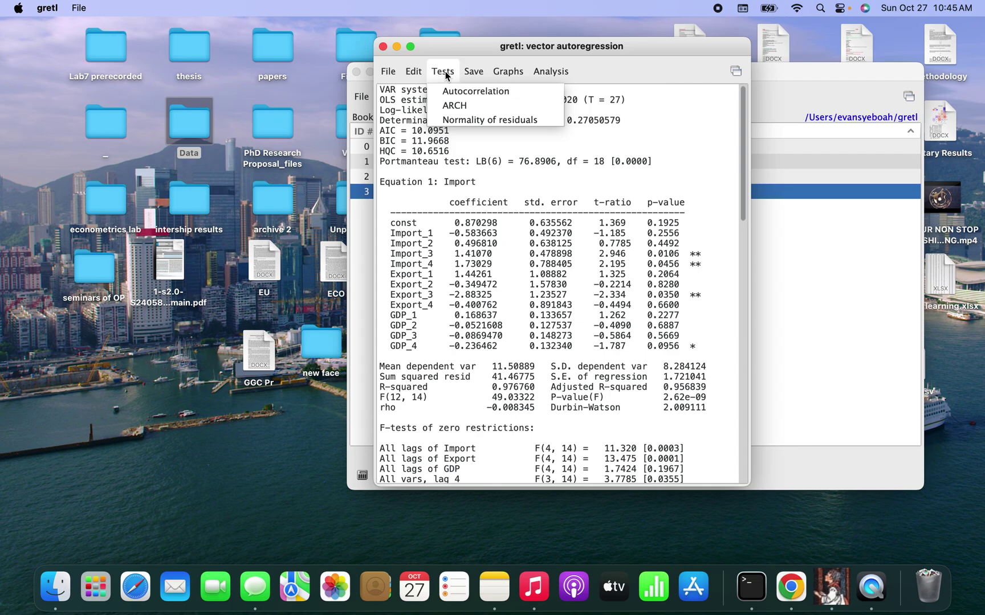
left_click(459, 106)
left_click(517, 87)
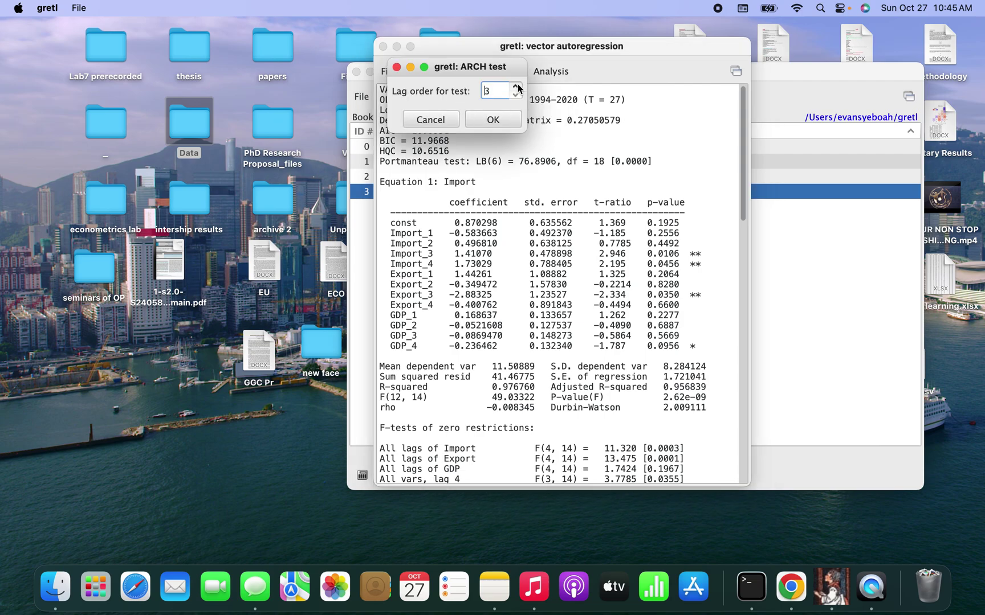
left_click(517, 87)
left_click(505, 118)
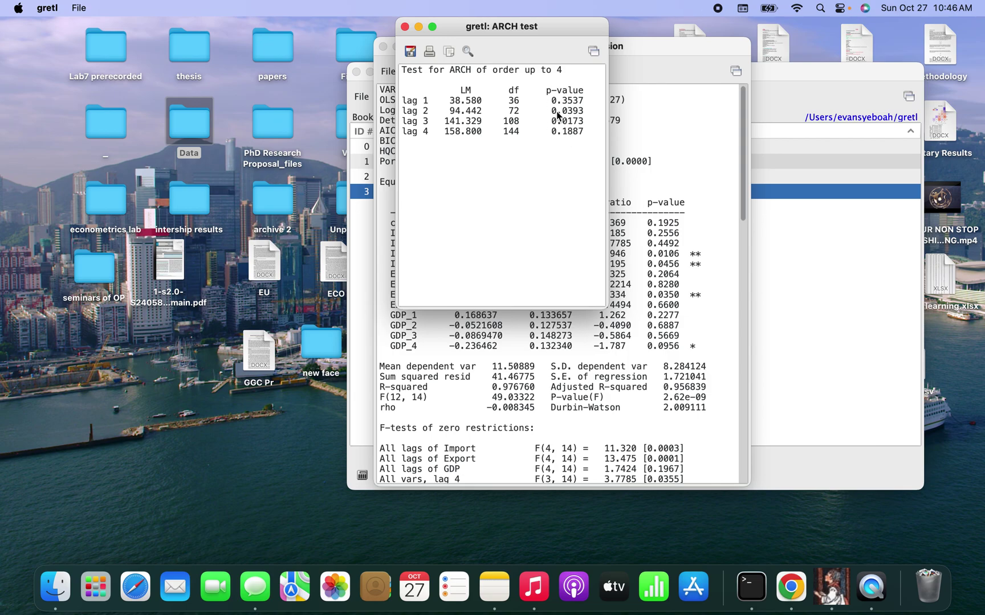
left_click(405, 26)
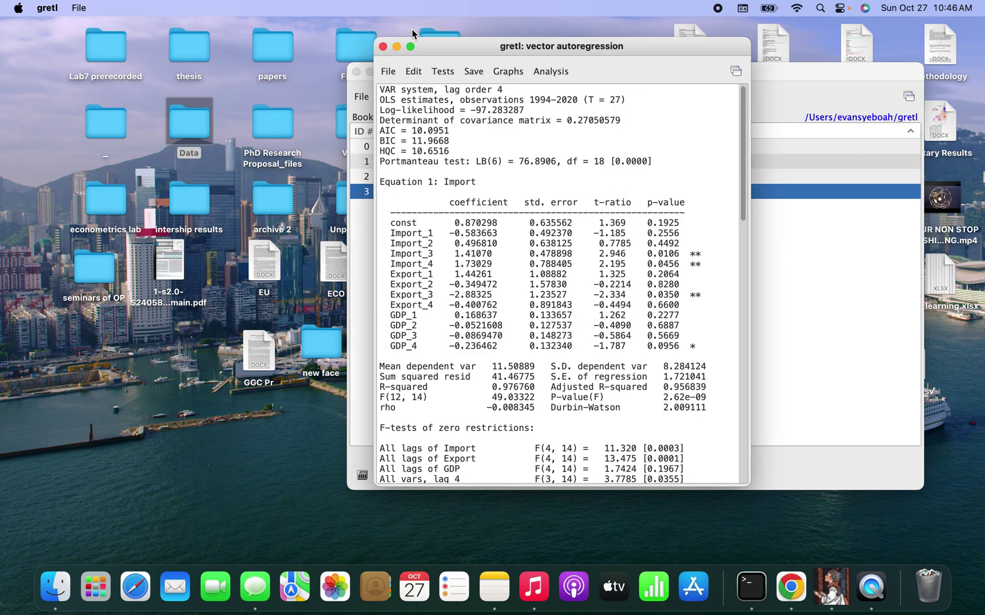
Test the VAR residuals for normality and close the test output
left_click(444, 71)
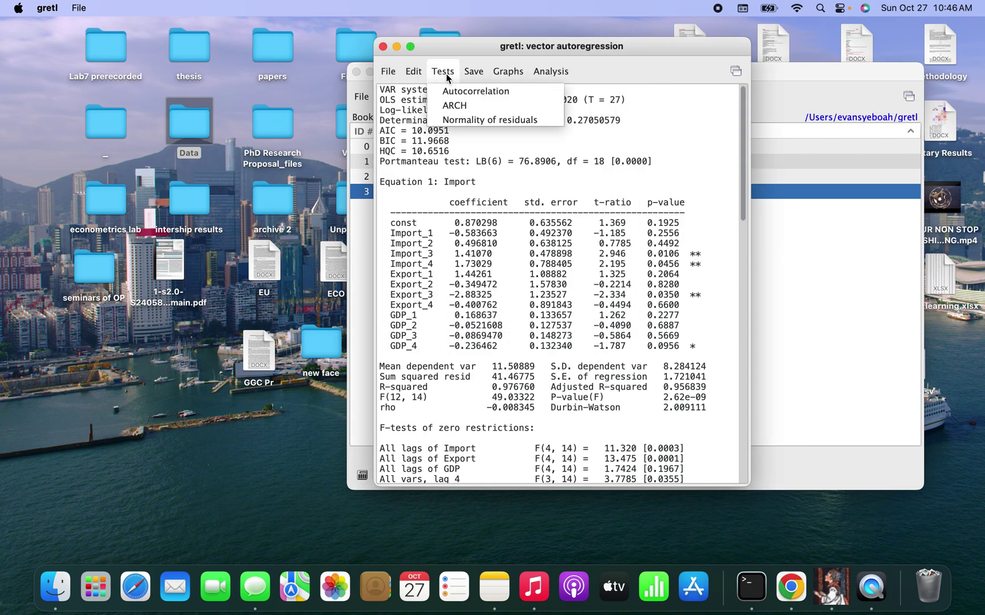
left_click(455, 122)
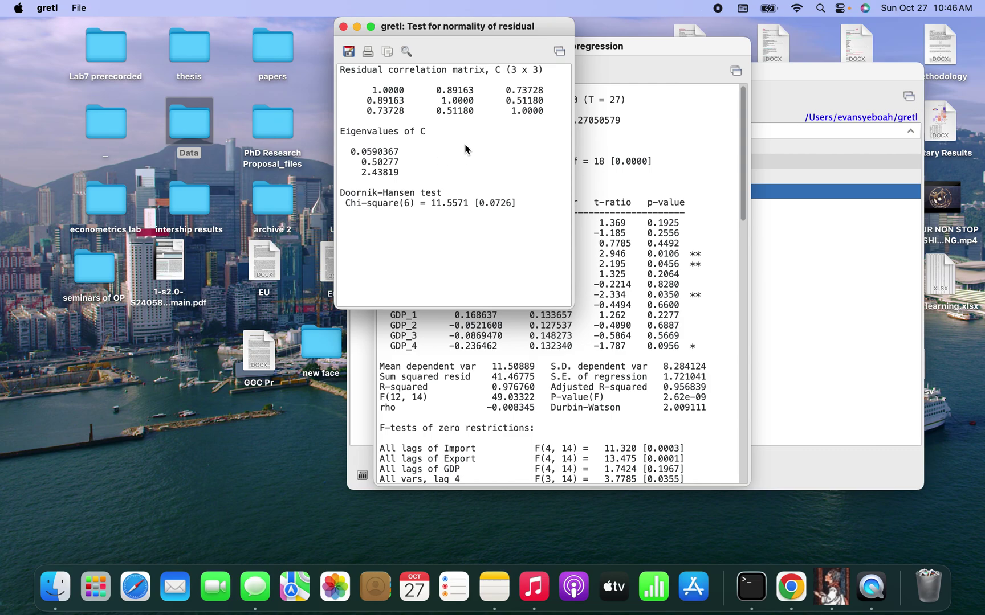
left_click(343, 27)
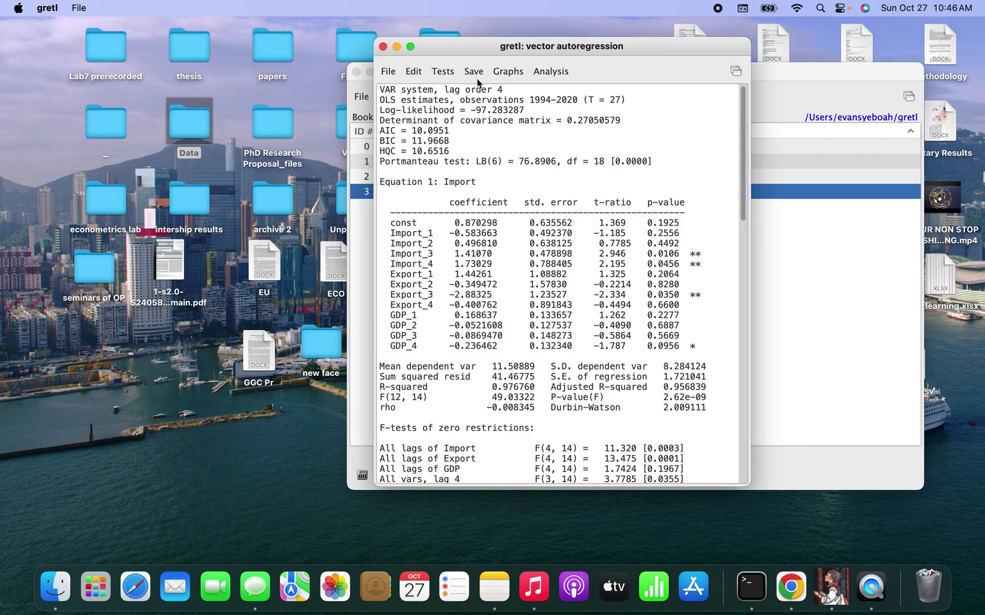
Plot the VAR residuals of Import, Export and GDP in one combined graph
left_click(509, 73)
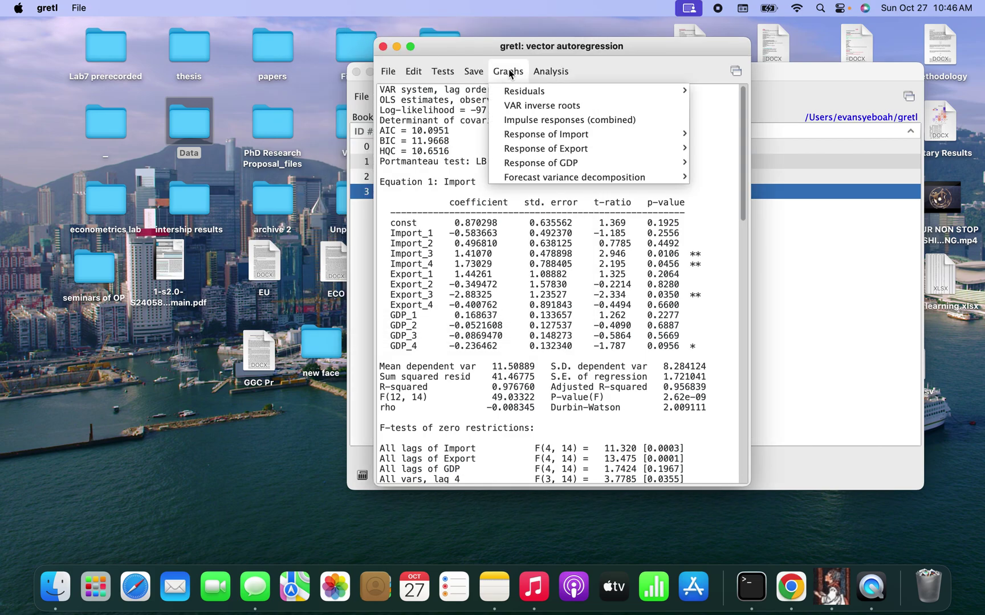
mouse_move(514, 96)
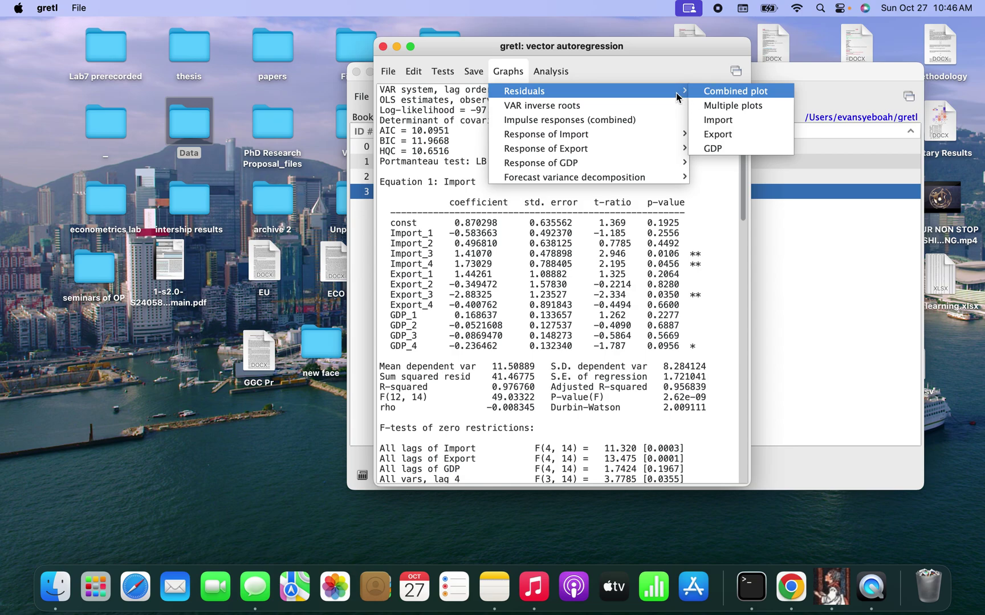
left_click(718, 96)
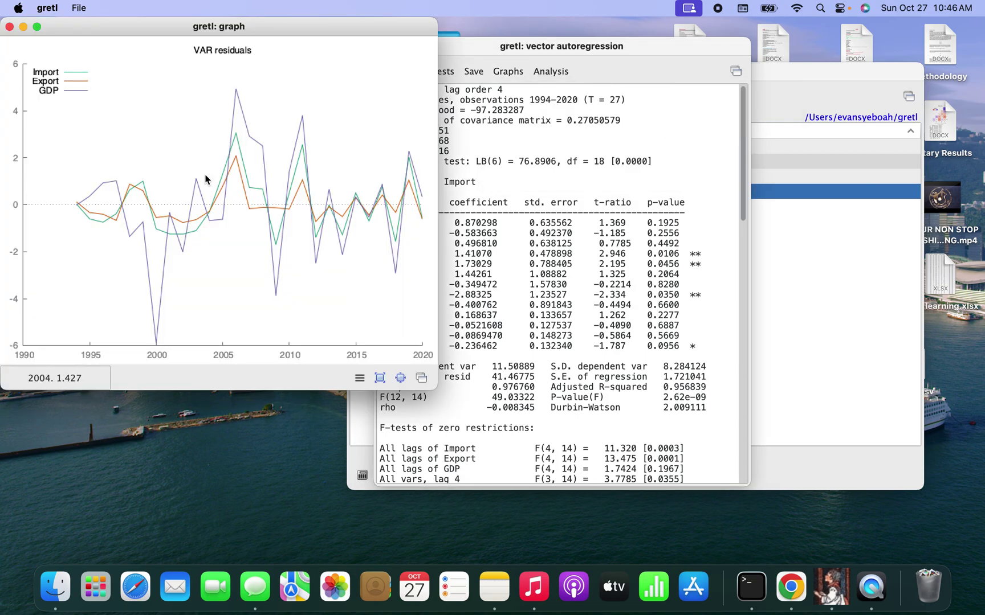
Edit the VAR residuals plot to show a full border, apply the change and close the graph
left_click(182, 178)
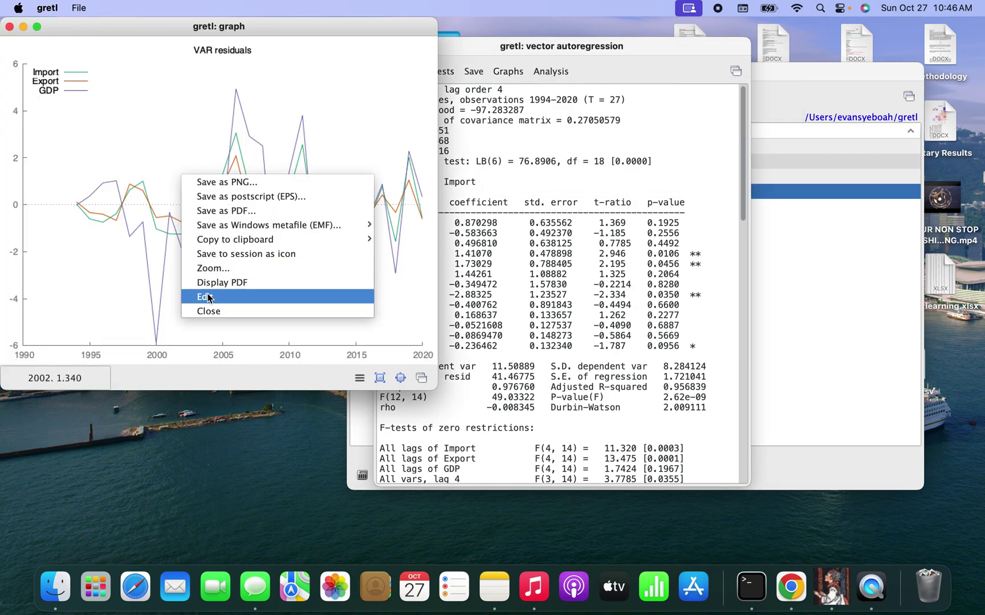
left_click(223, 297)
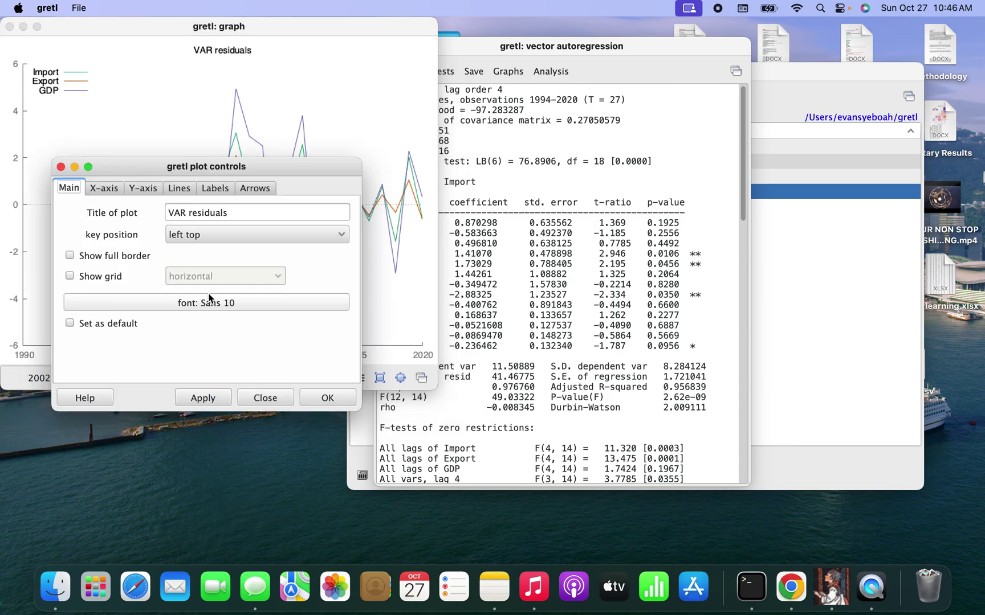
left_click(103, 185)
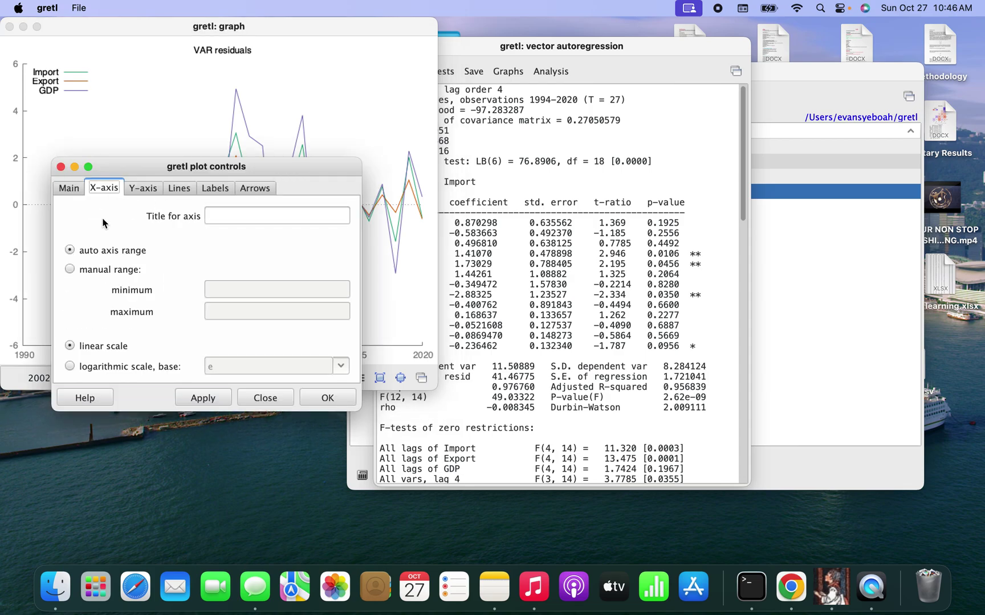
left_click(71, 193)
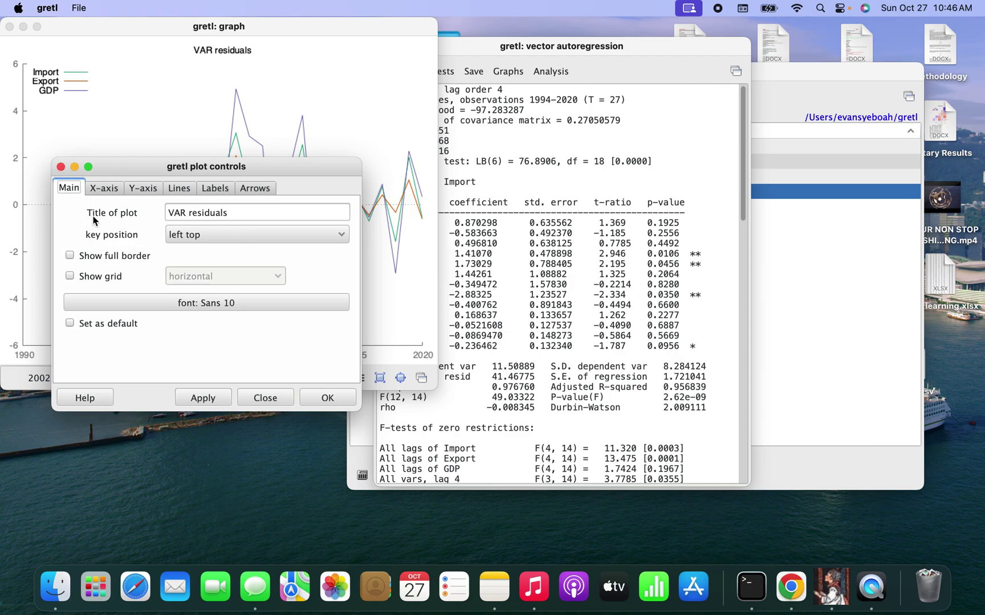
left_click(69, 255)
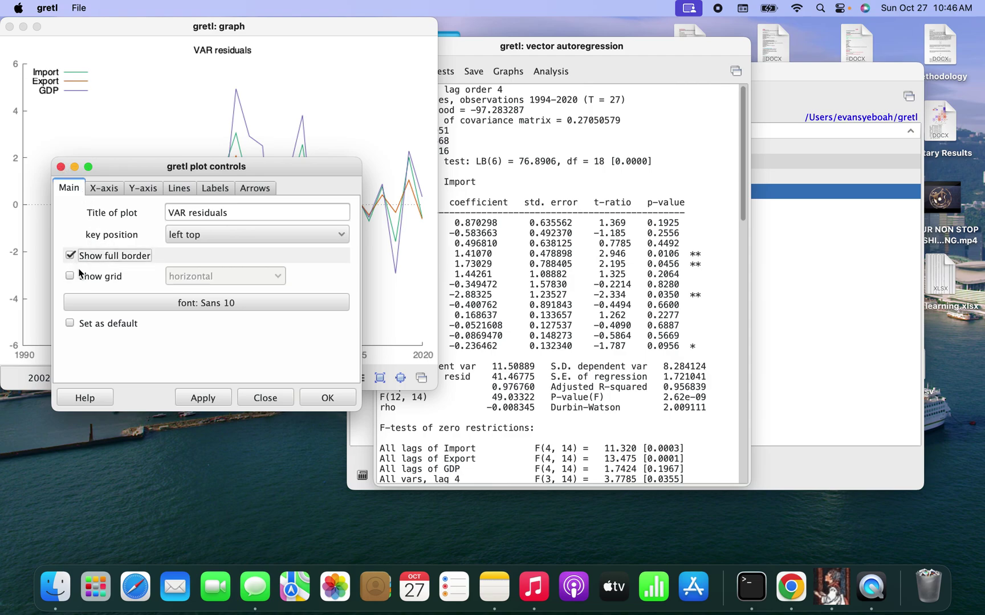
left_click(203, 399)
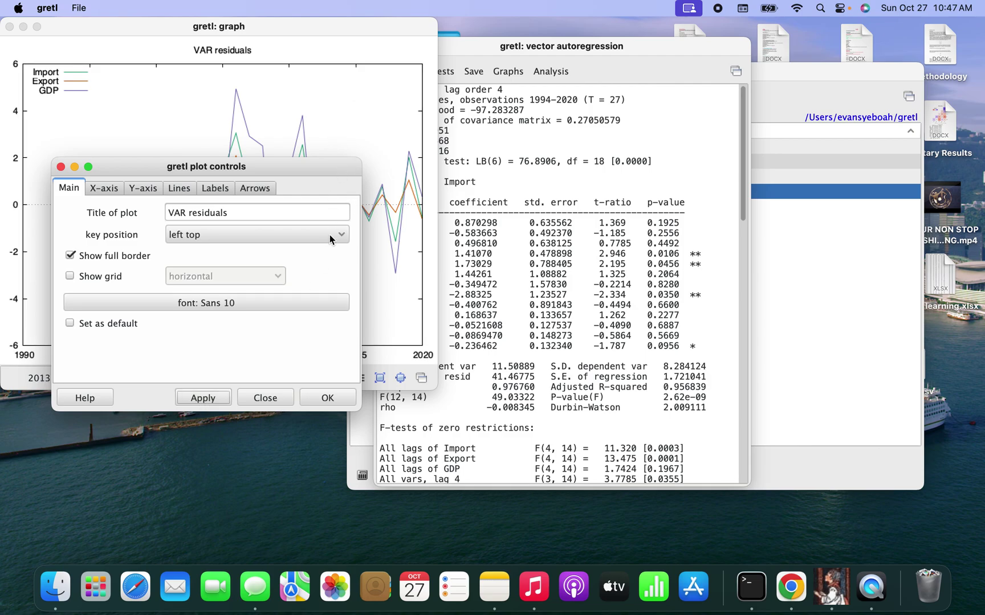
left_click(326, 397)
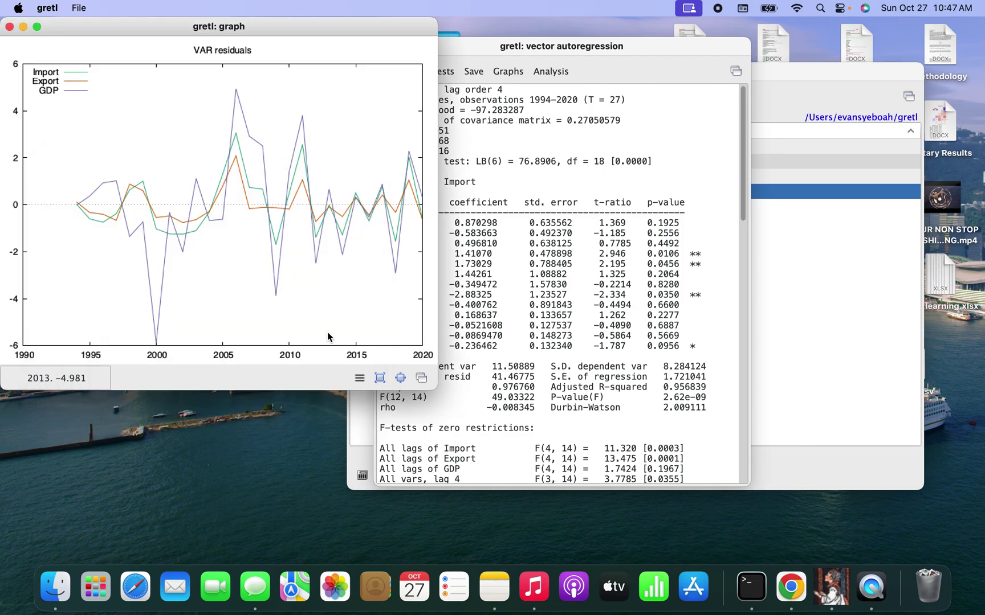
left_click(8, 27)
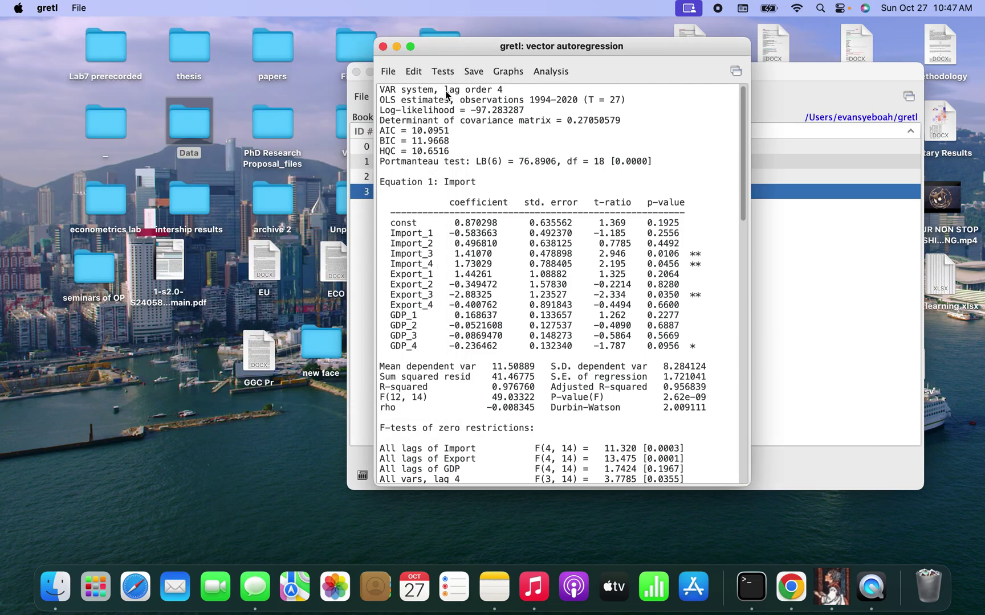
Plot the VAR inverse roots in relation to the unit circle, inspect them and close the graph
left_click(506, 71)
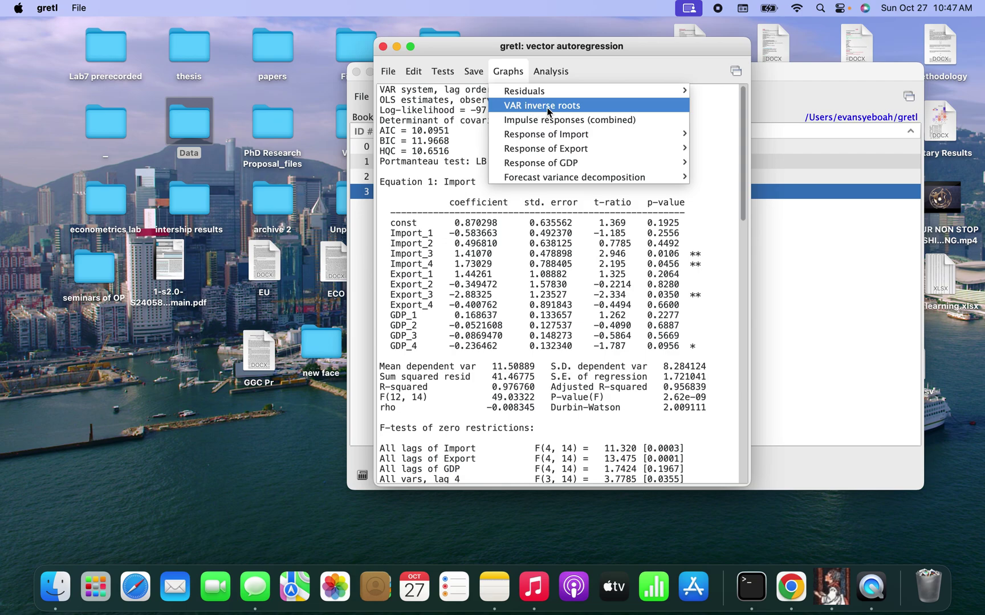
left_click(546, 107)
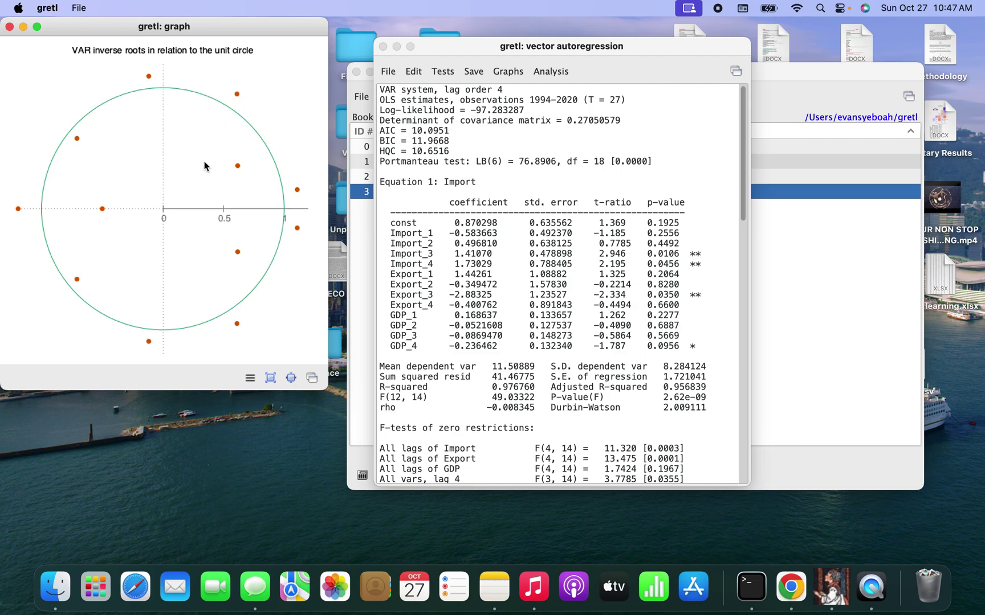
left_click(237, 94)
left_click(8, 27)
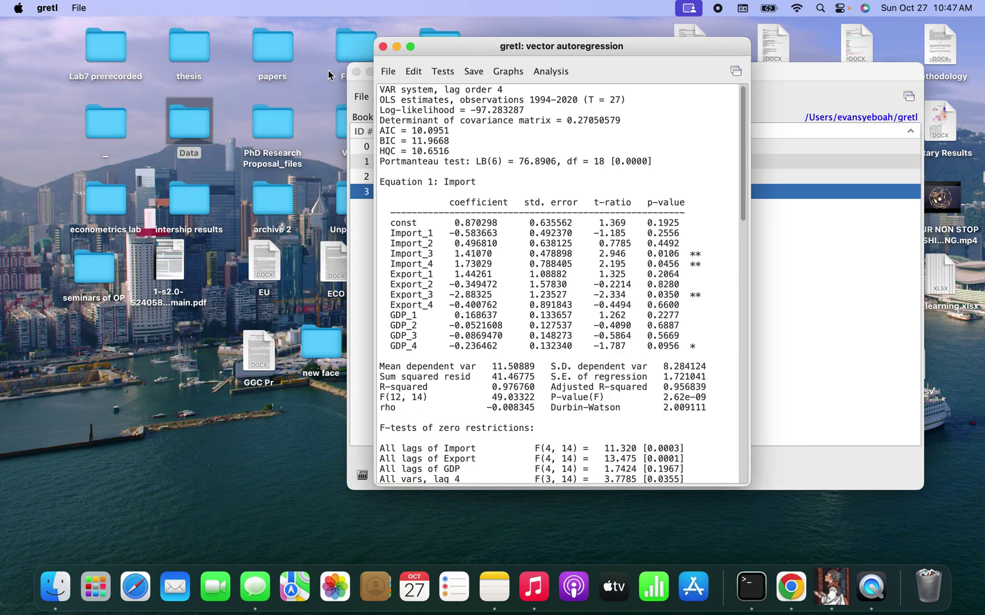
Plot the impulse response of Import to a shock in GDP over a 10-period forecast horizon, then close the graph
left_click(498, 73)
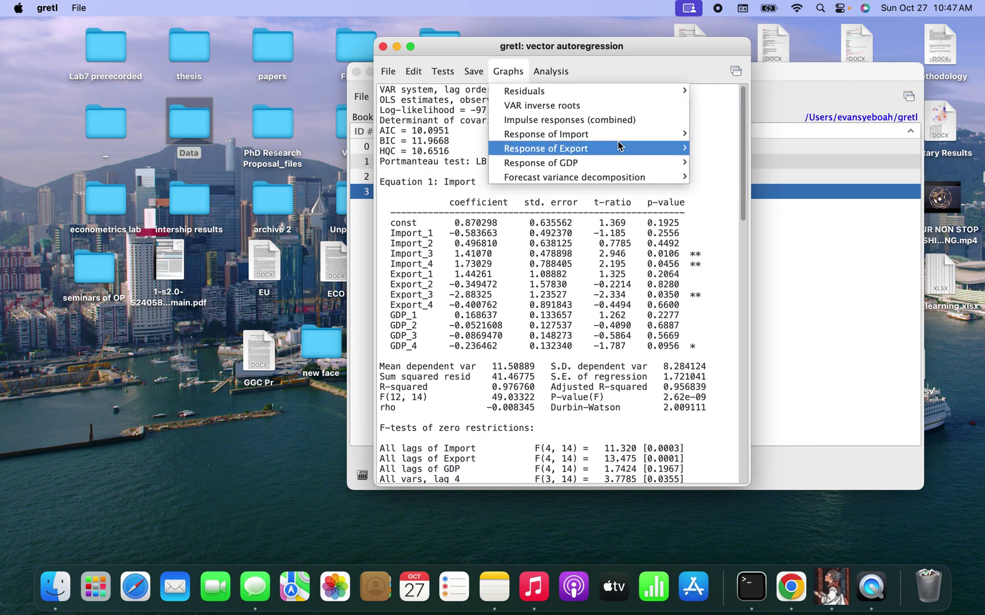
mouse_move(628, 135)
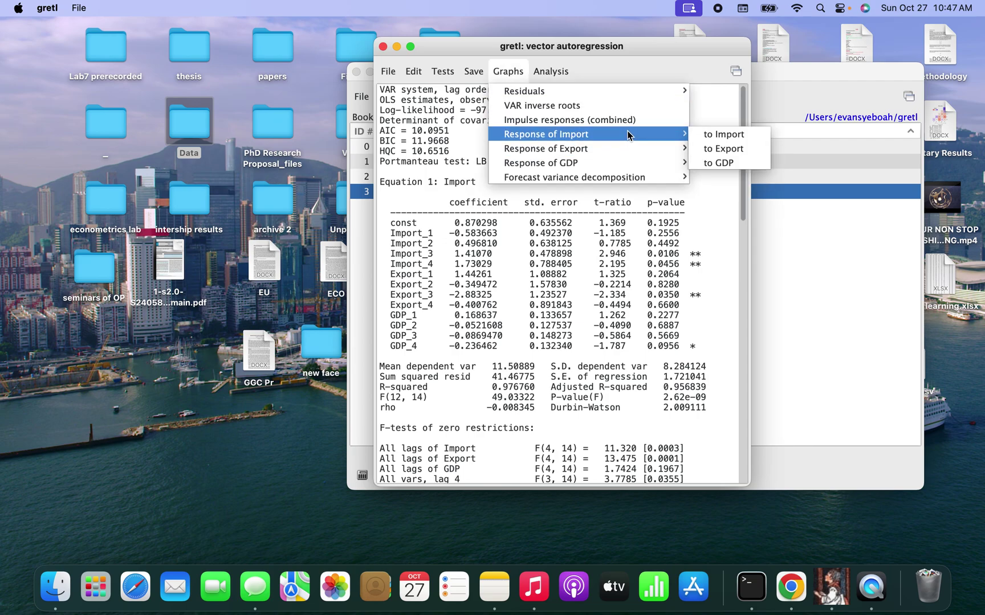
left_click(725, 164)
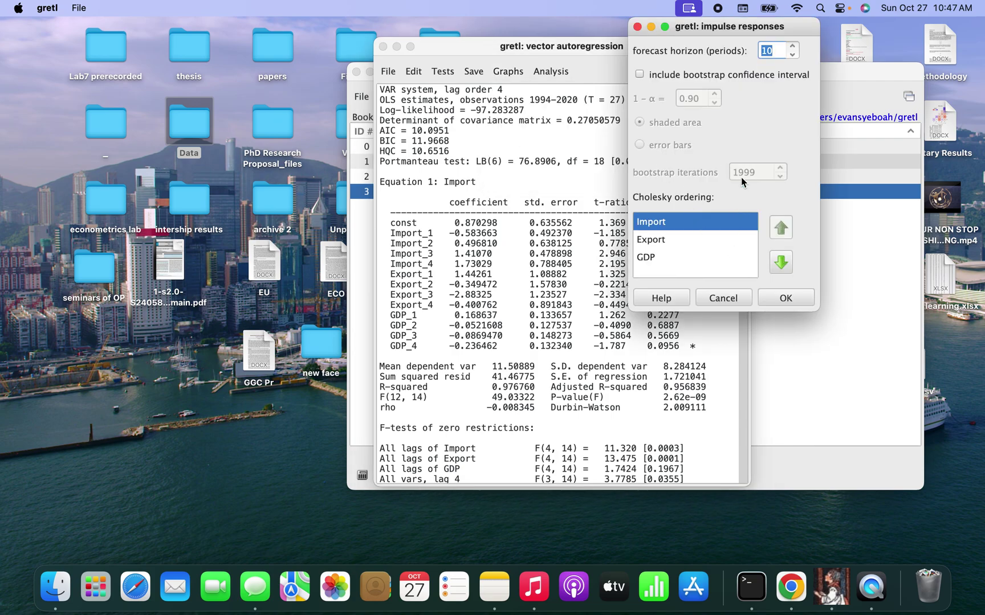
left_click(785, 298)
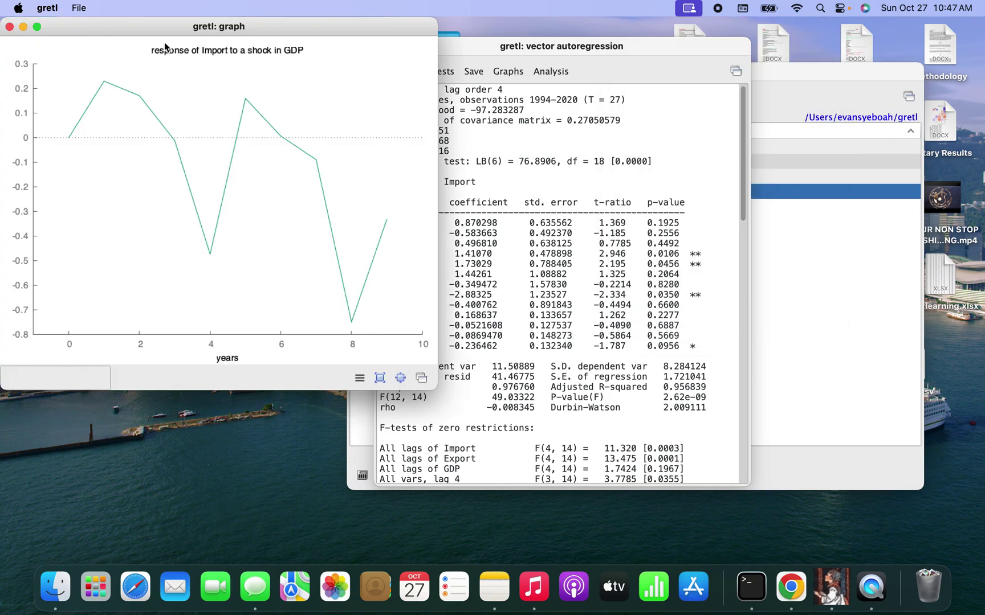
left_click(9, 27)
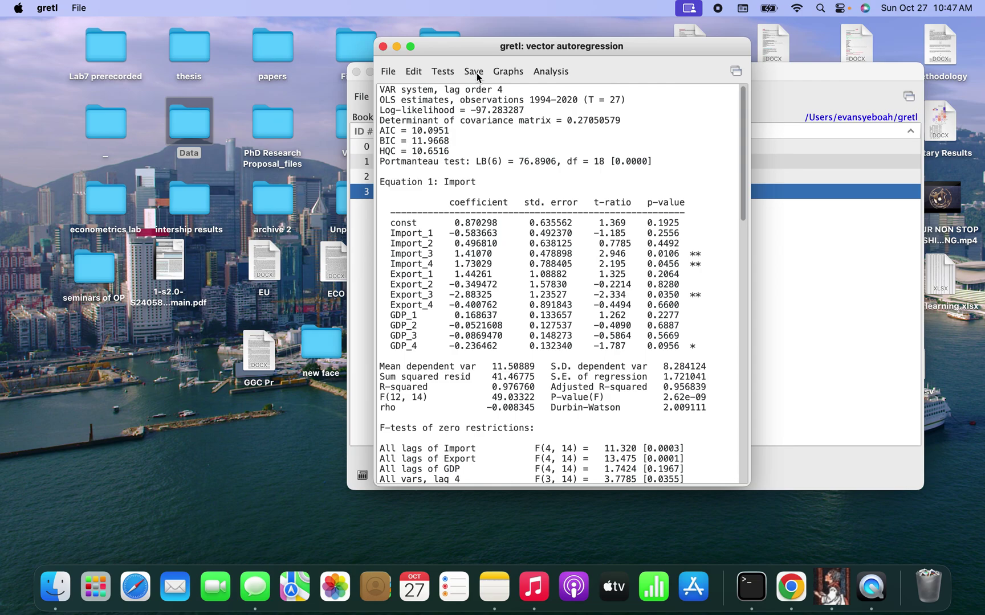
Plot the forecast variance decomposition for GDP as a stacked bar graph over 10 periods, then close the graph
left_click(508, 72)
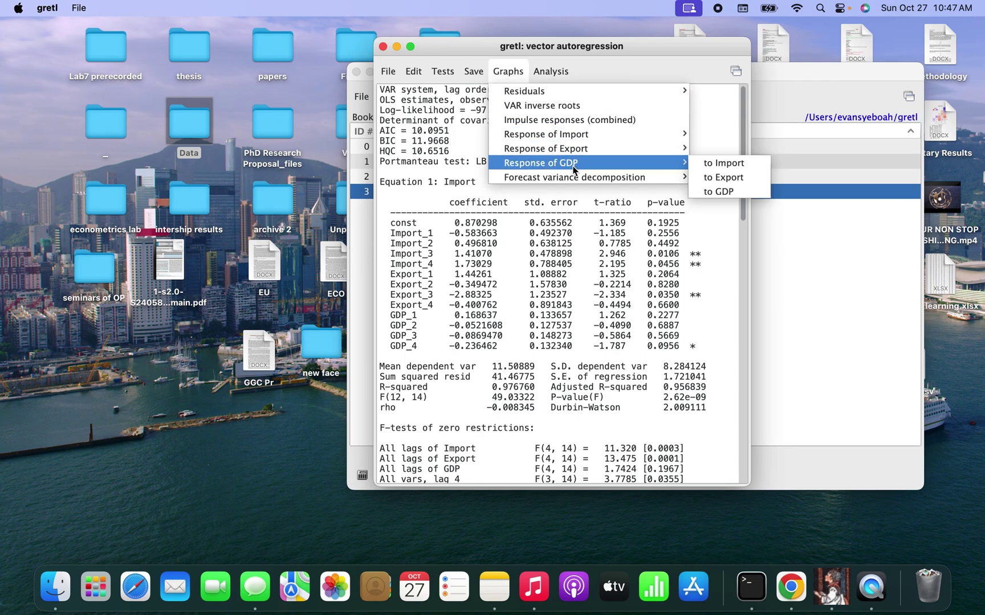
mouse_move(585, 178)
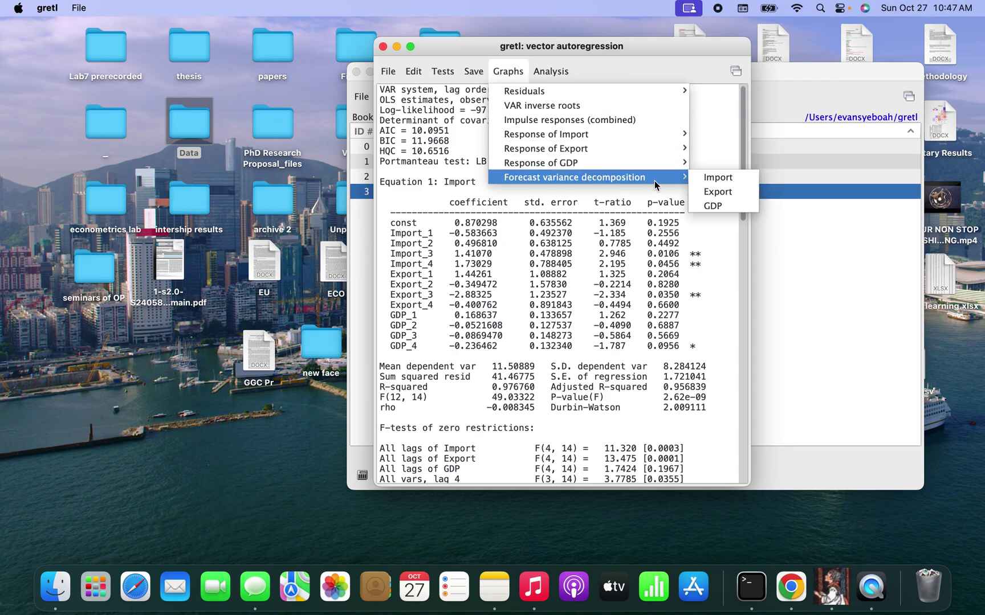
left_click(723, 207)
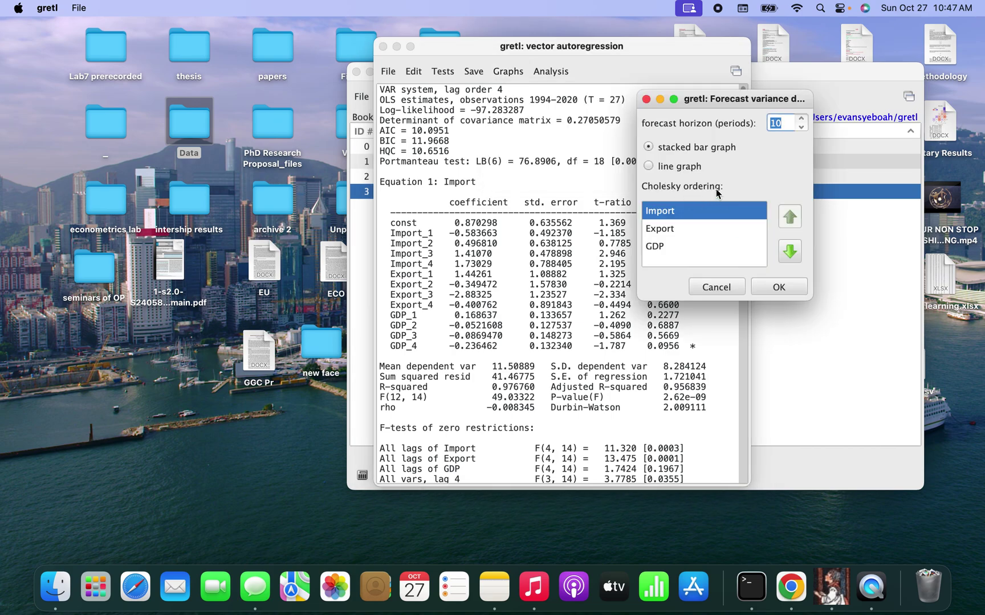
left_click(779, 287)
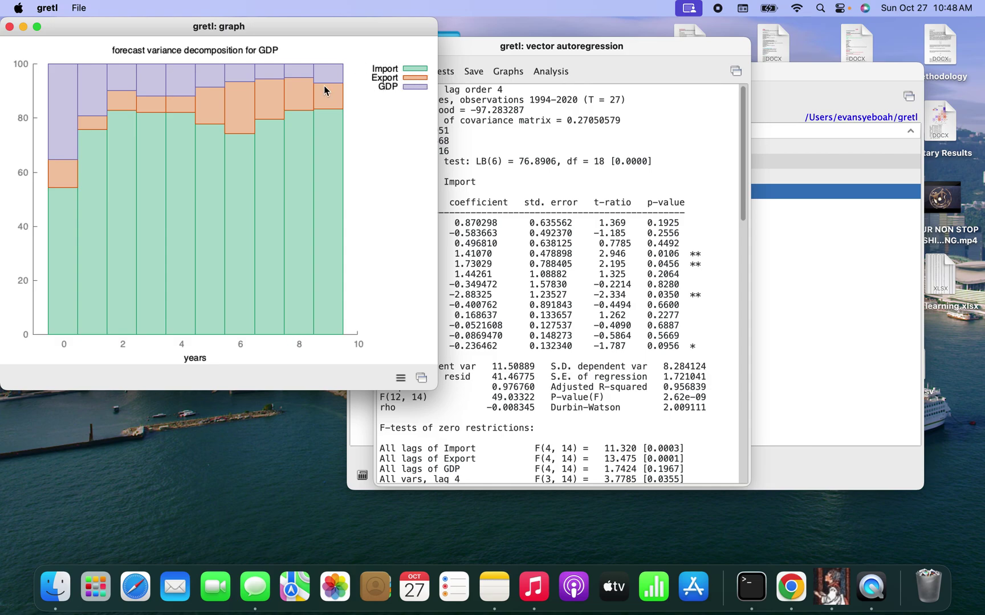
left_click(9, 27)
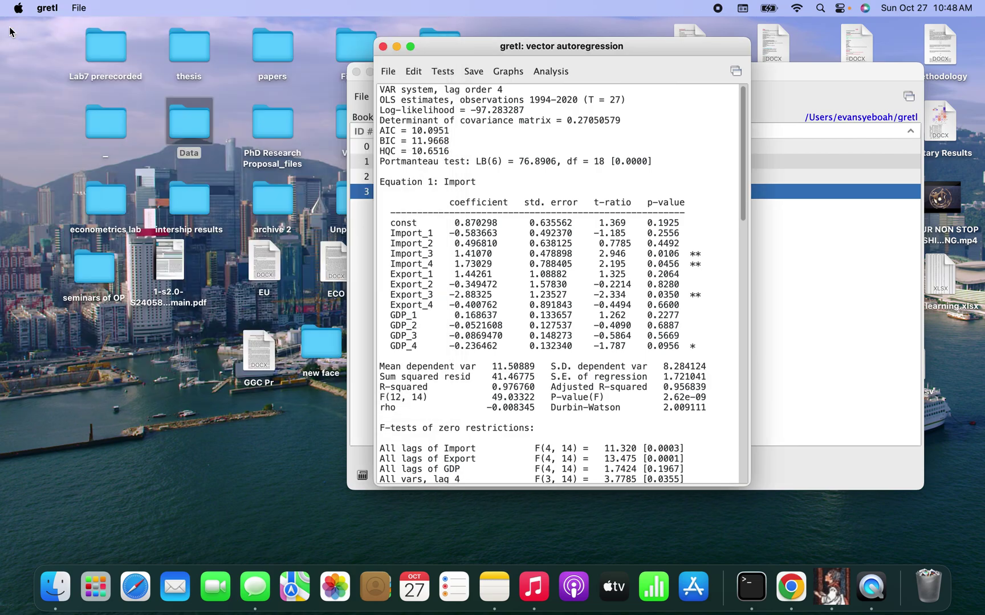
left_click(513, 72)
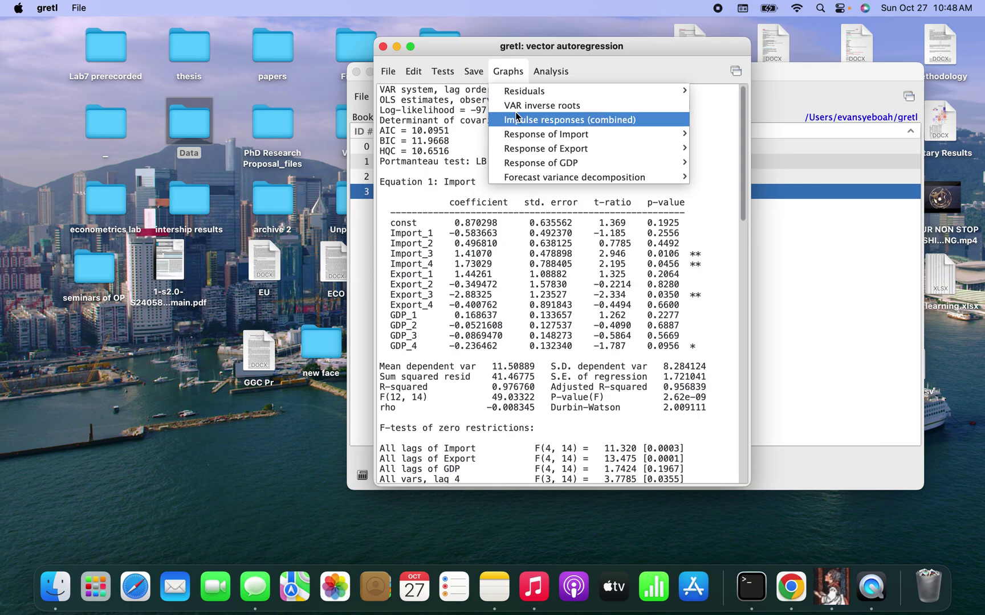
left_click(541, 224)
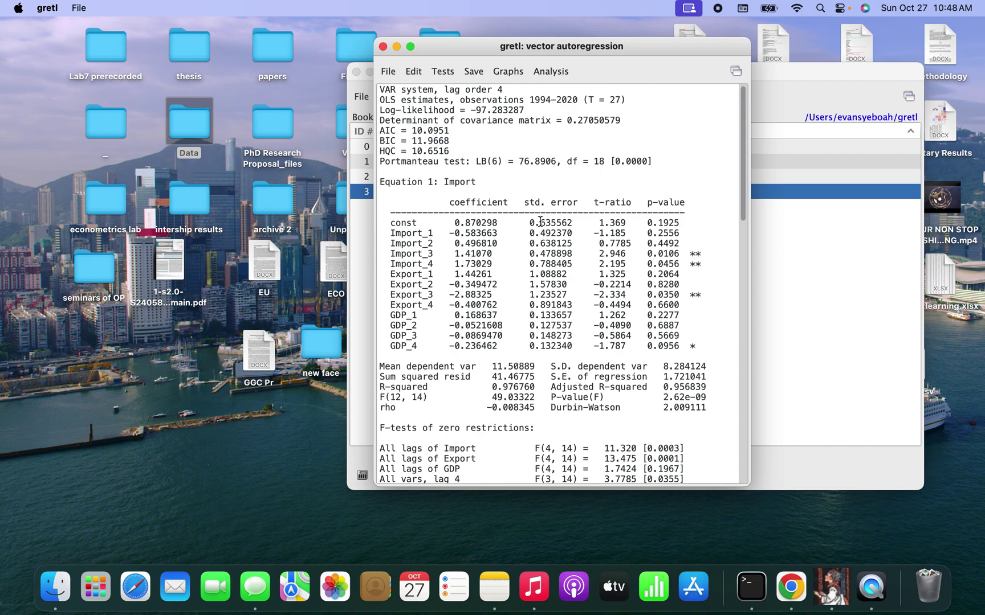